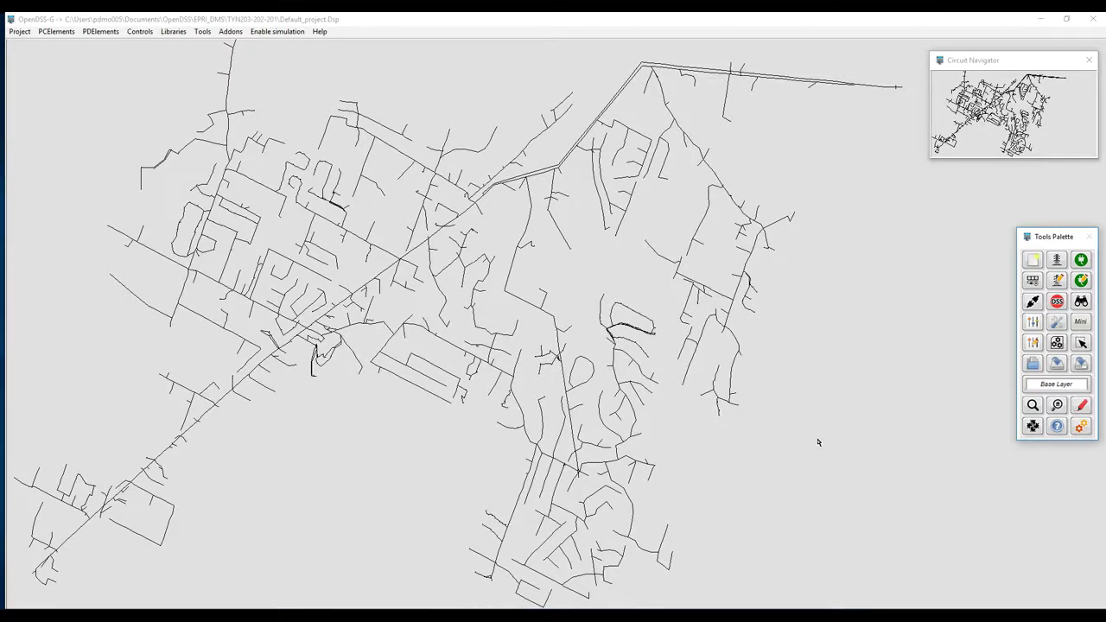
# Toggle the Tools Palette mode so the feeder project leaves constructor mode for simulation mode
pyautogui.click(1082, 427)
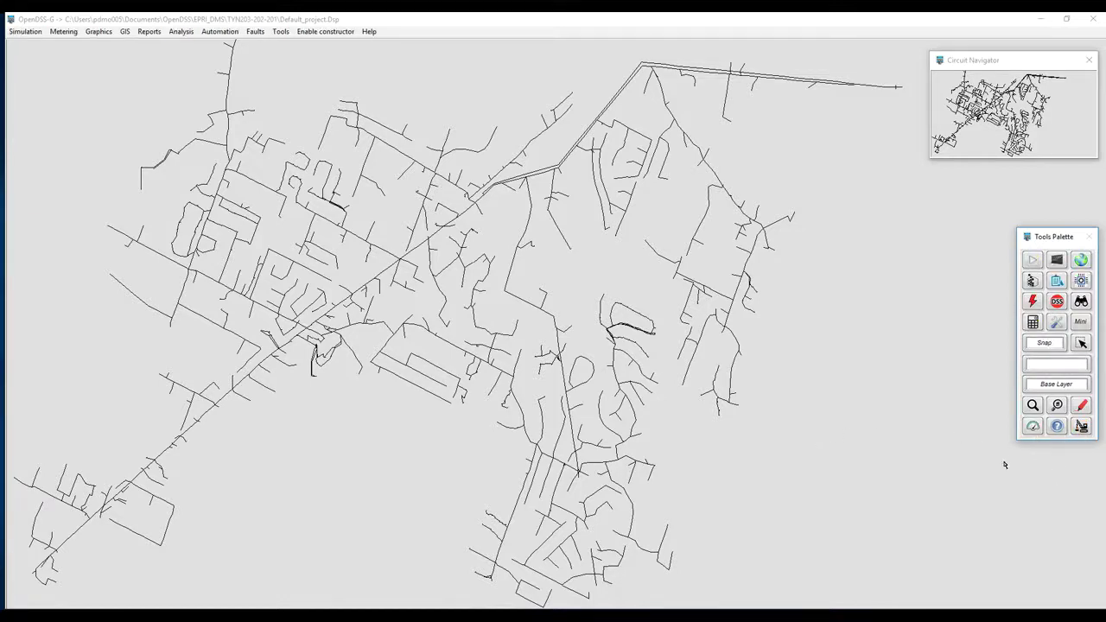
# Solve the circuit power flow so the feeder reports Solved
pyautogui.click(1033, 300)
pyautogui.click(125, 32)
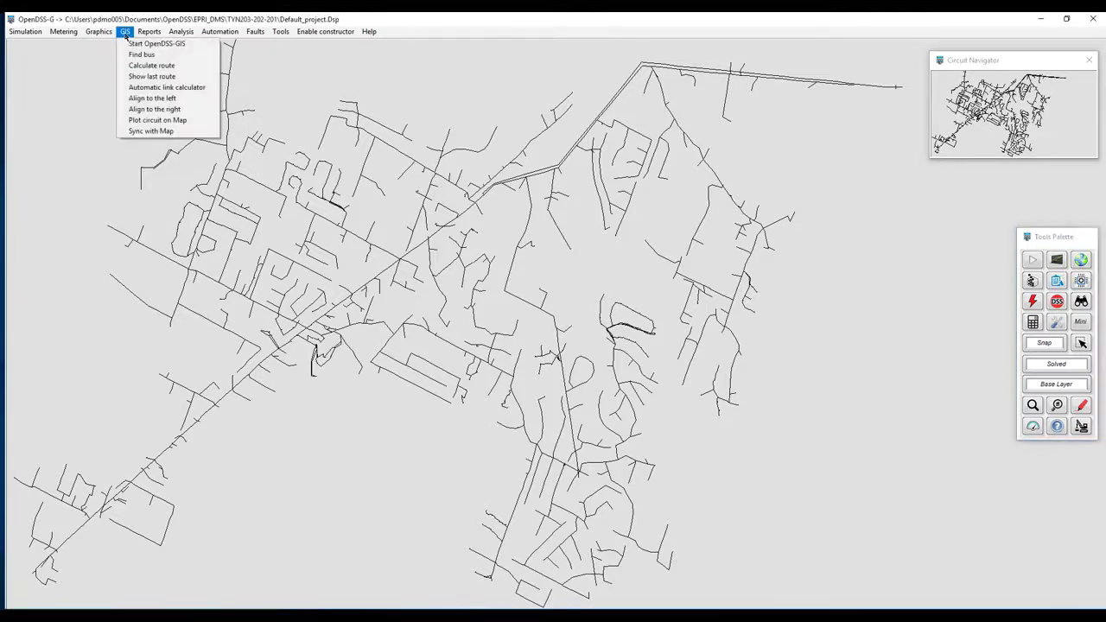
pyautogui.click(90, 75)
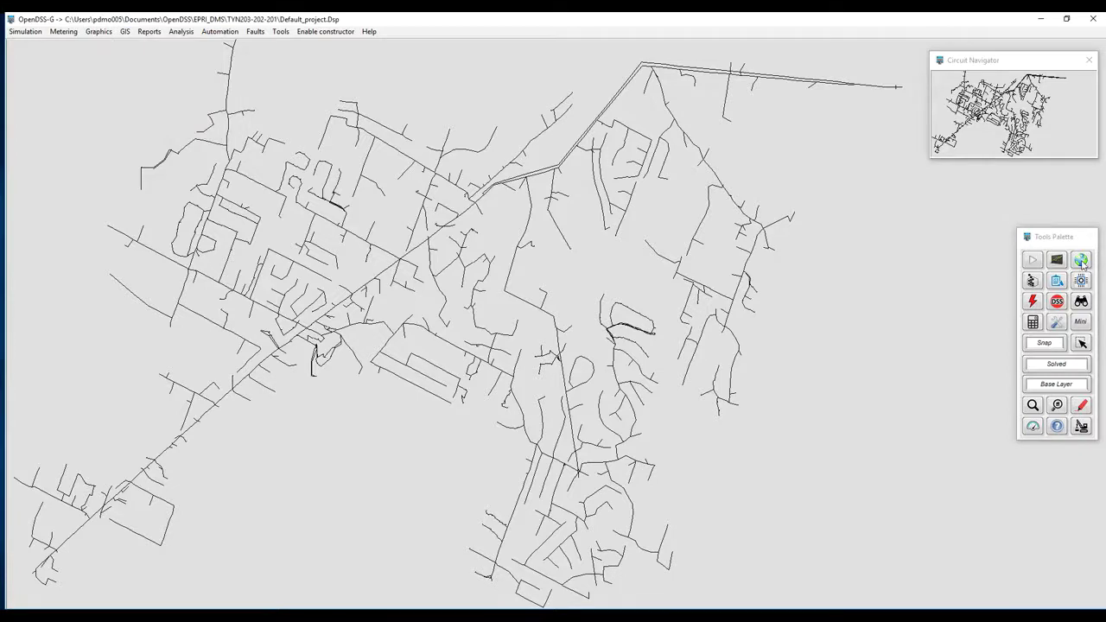
# Launch OpenDSS-GIS from the GIS tools and Start menu search, then align it beside the circuit
pyautogui.click(1084, 260)
pyautogui.click(1020, 204)
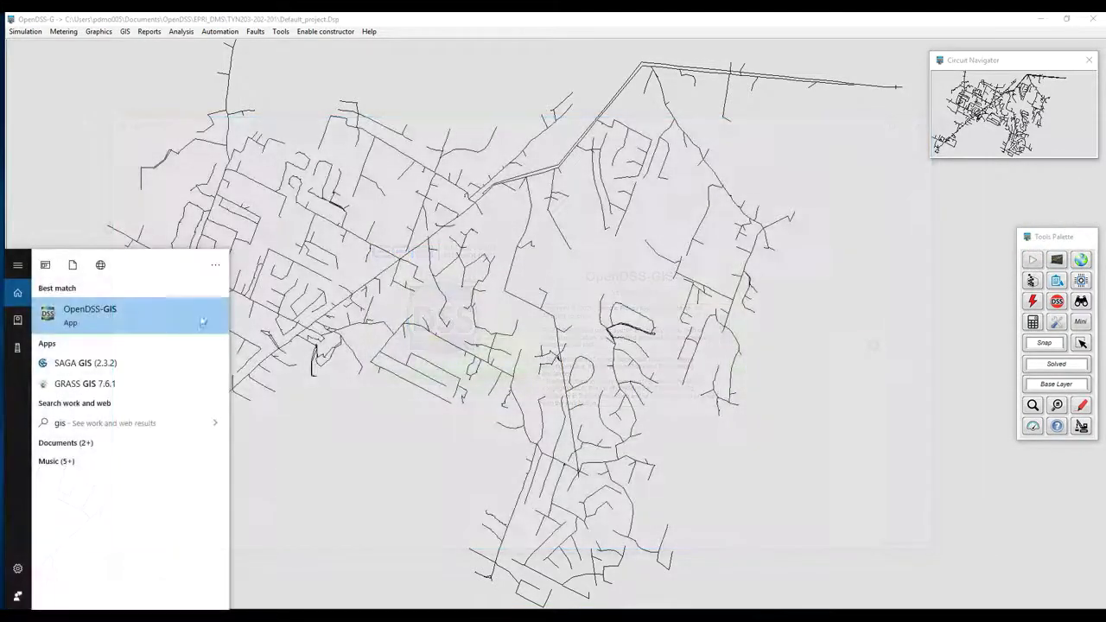
pyautogui.click(138, 314)
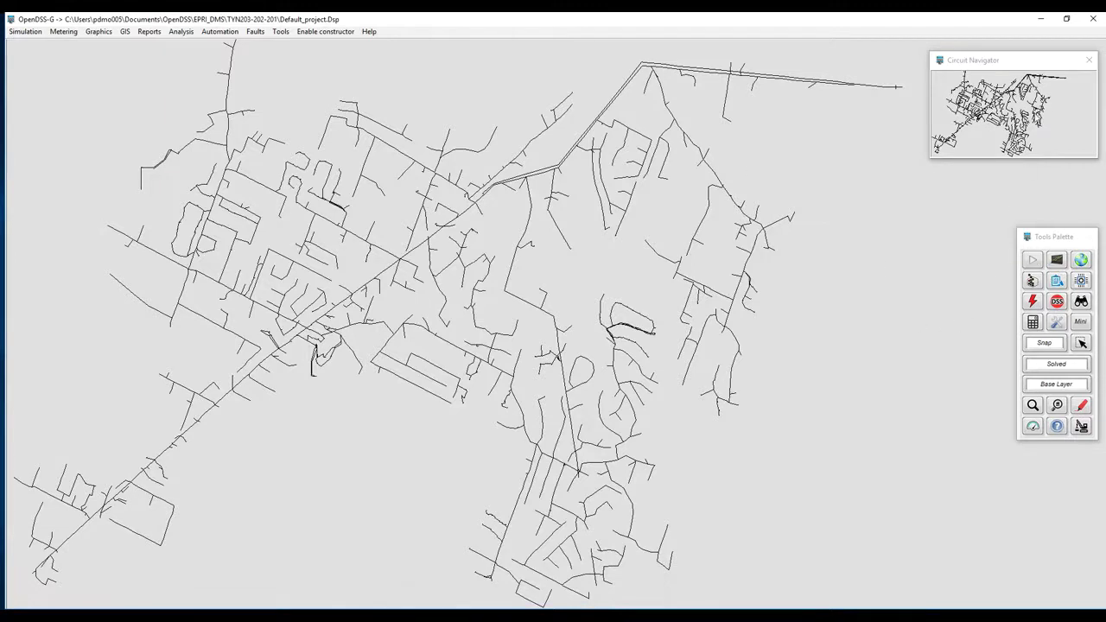
pyautogui.click(1083, 261)
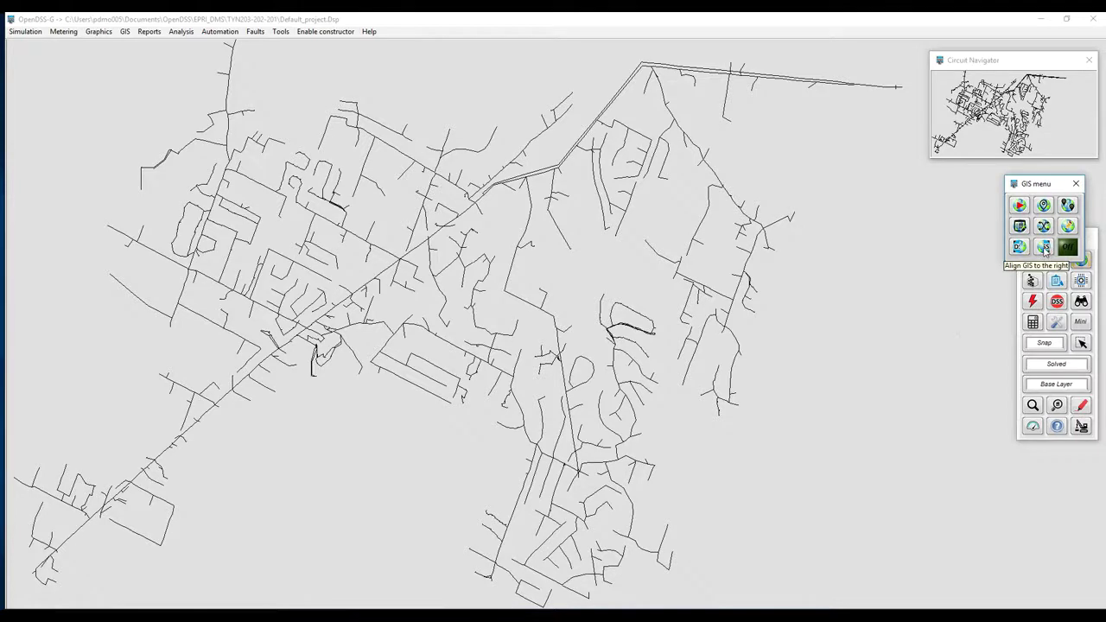
pyautogui.click(1046, 250)
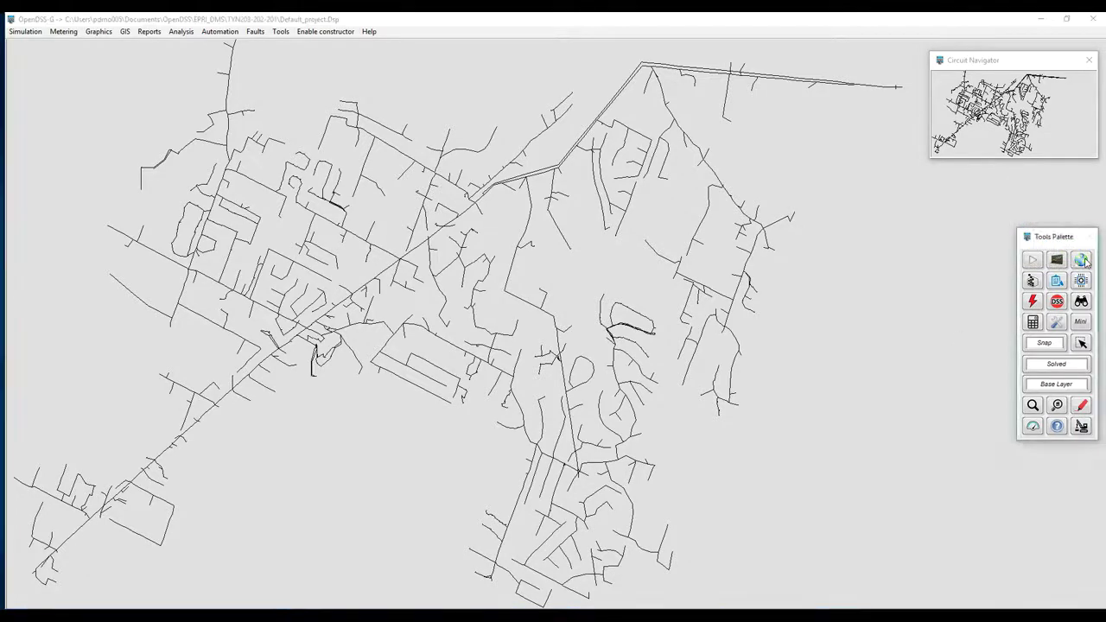
# Start OpenDSS-GIS, dismiss its confirmation, and align the GIS map beside the circuit
pyautogui.click(1083, 262)
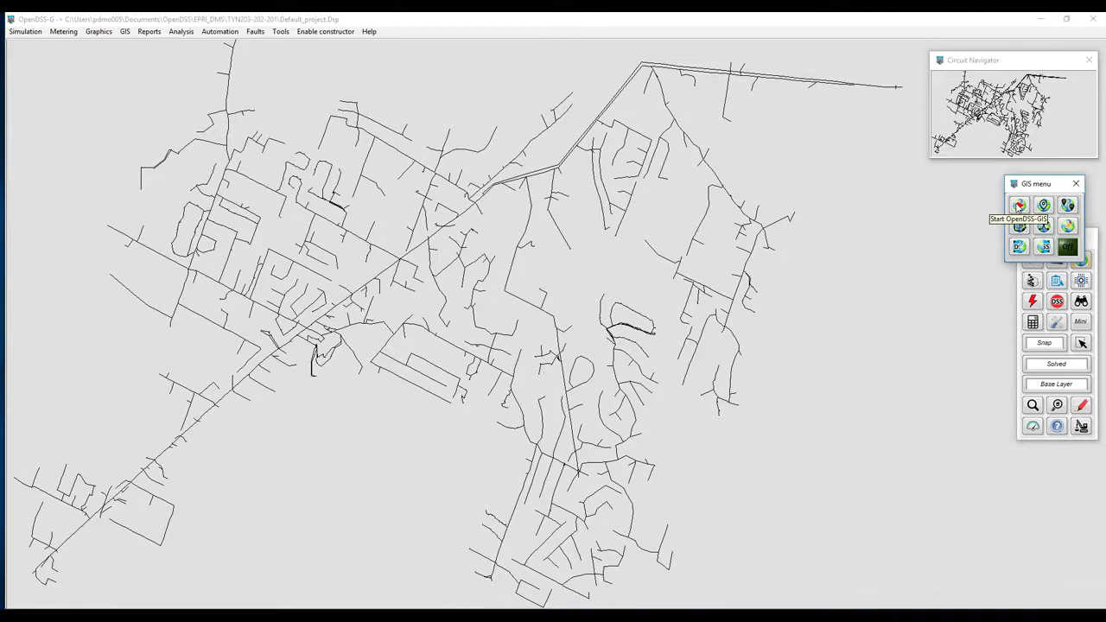
pyautogui.click(1018, 207)
pyautogui.click(558, 335)
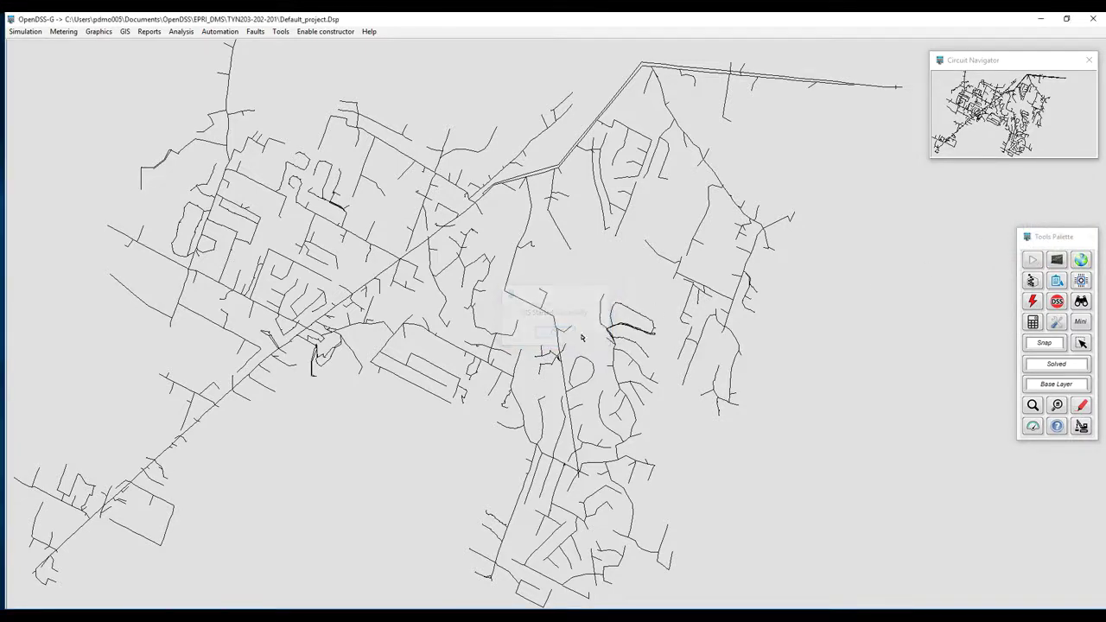
pyautogui.click(1082, 260)
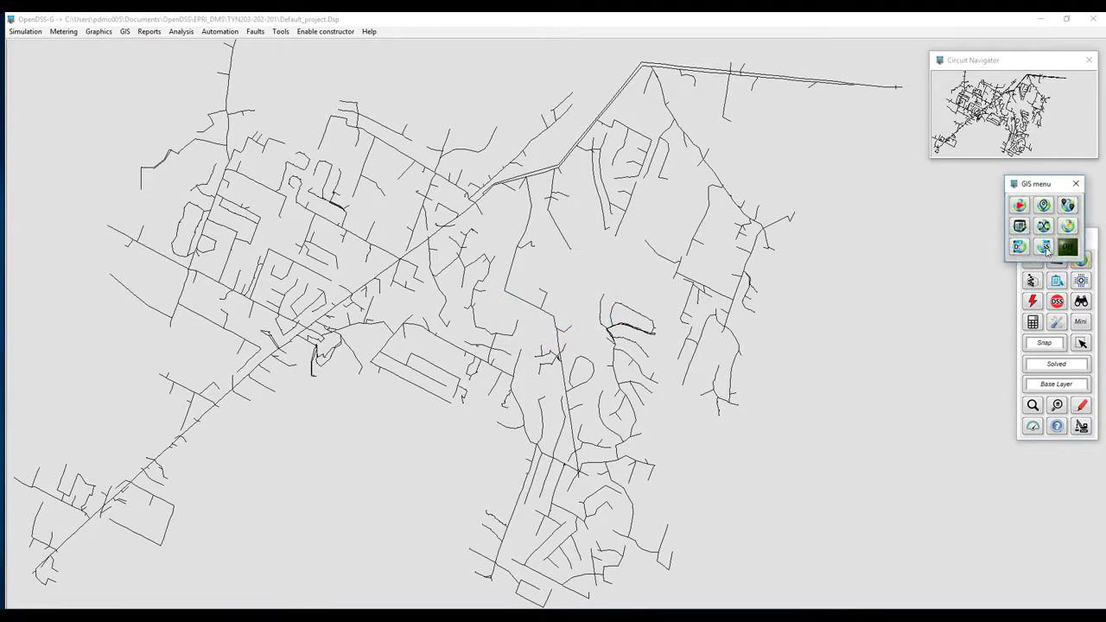
pyautogui.click(1049, 252)
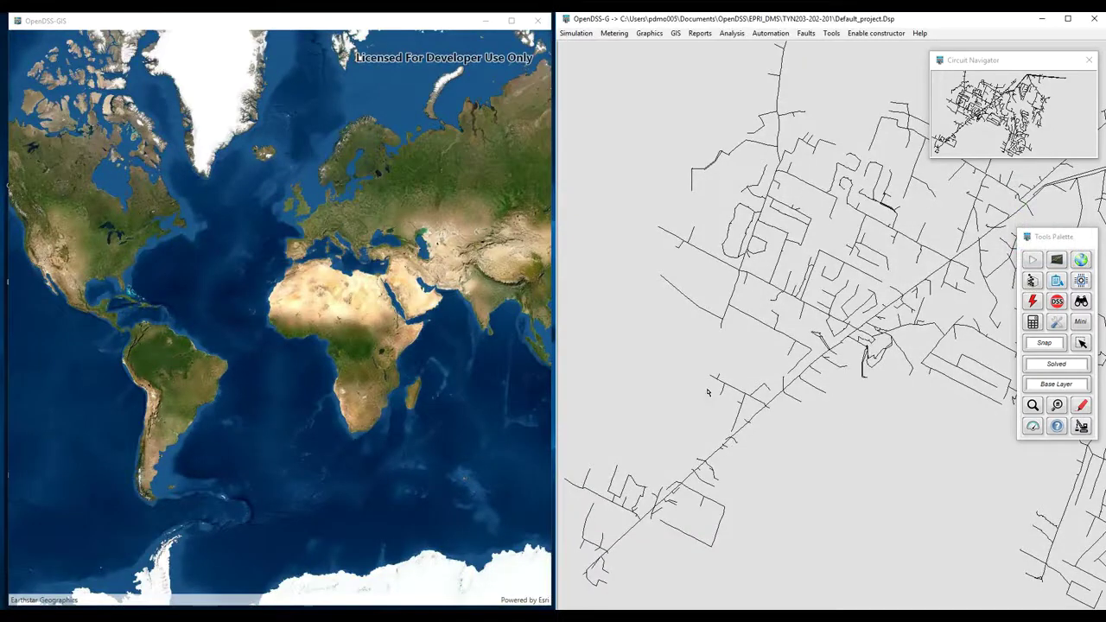
# Zoom the circuit to fit, move the Circuit Navigator bottom-right, and nudge the drawing down
pyautogui.rightClick(878, 417)
pyautogui.click(906, 445)
pyautogui.moveTo(1057, 62); pyautogui.dragTo(1049, 465)
pyautogui.moveTo(808, 346); pyautogui.dragTo(798, 378)
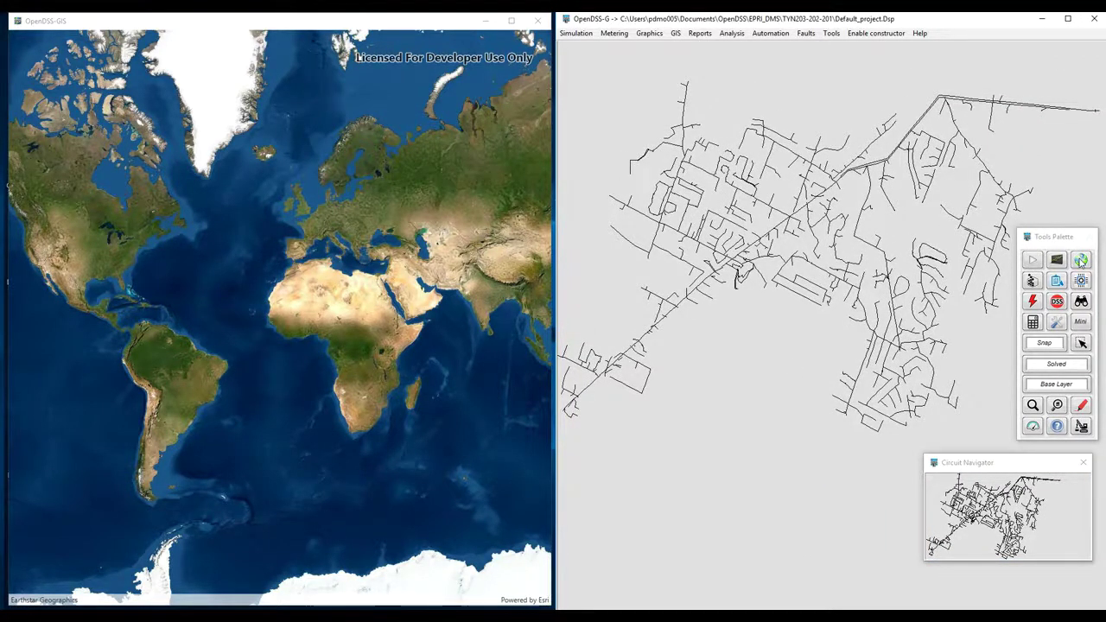
pyautogui.click(1080, 260)
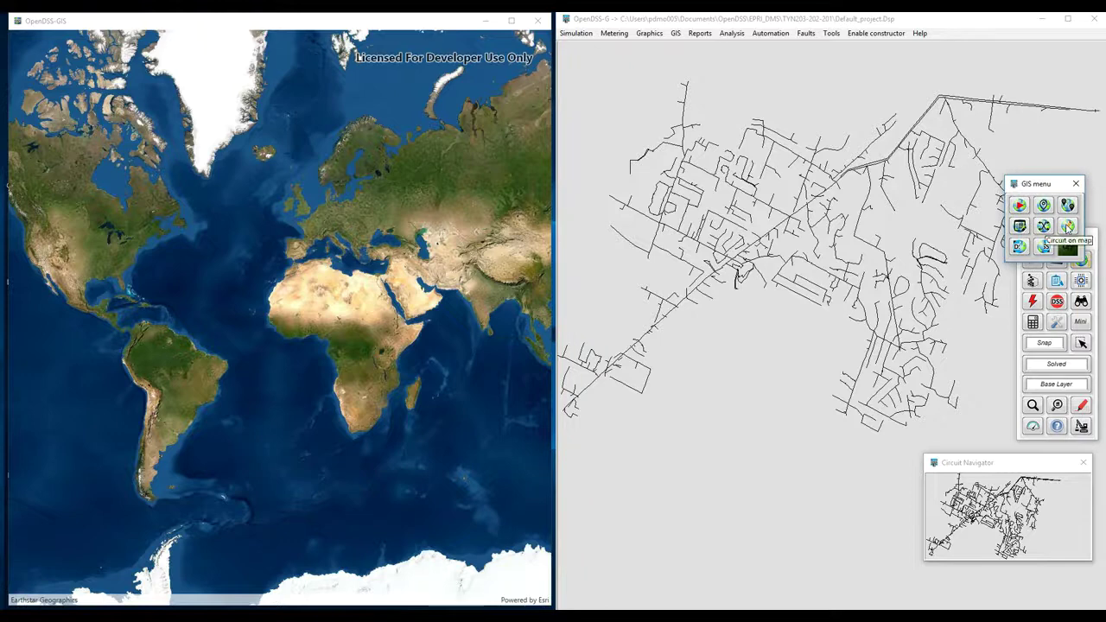
# Plot the feeder in green on the satellite map, then open the OpenDSS Console
pyautogui.click(1069, 227)
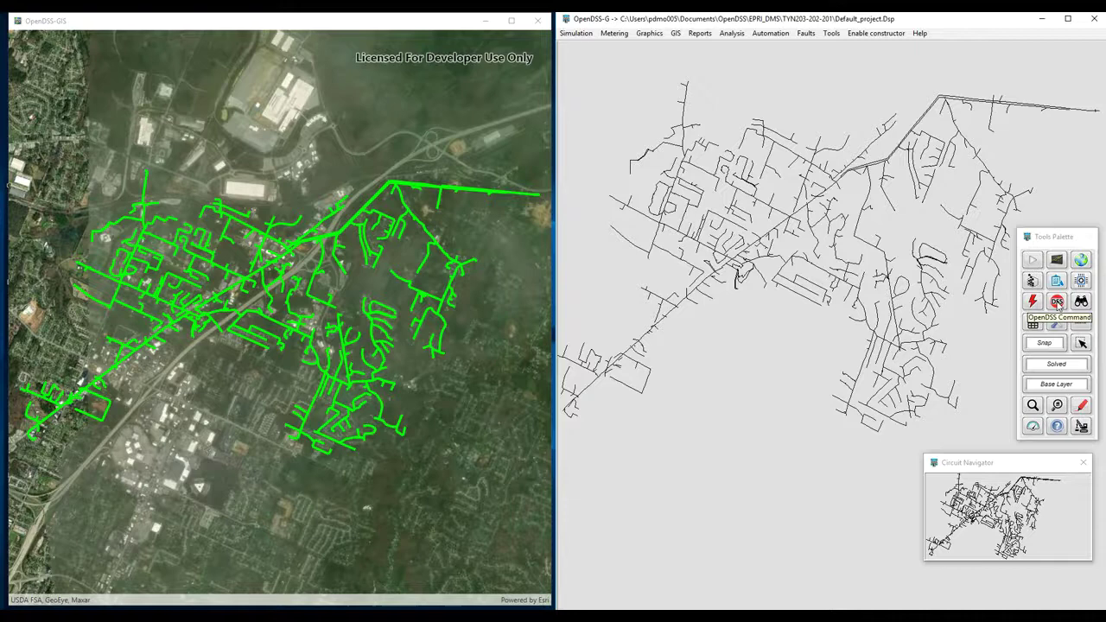
pyautogui.click(1057, 303)
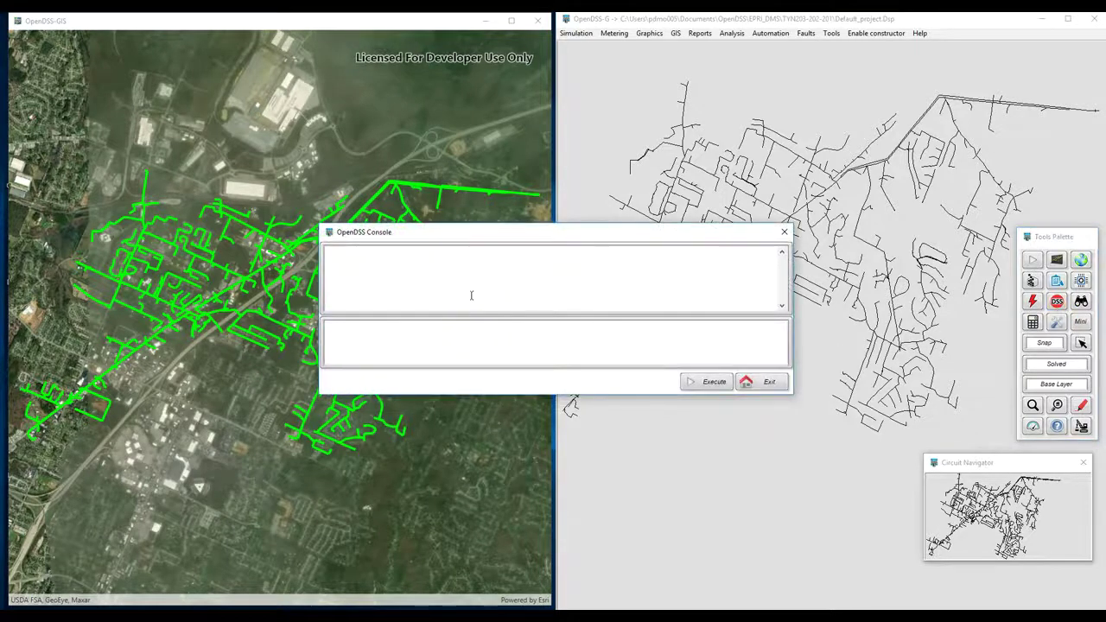
# Execute Set GISColor=FF0000, close the console, and replot the circuit on the map in red
pyautogui.write('Set GISColor=FF0000')
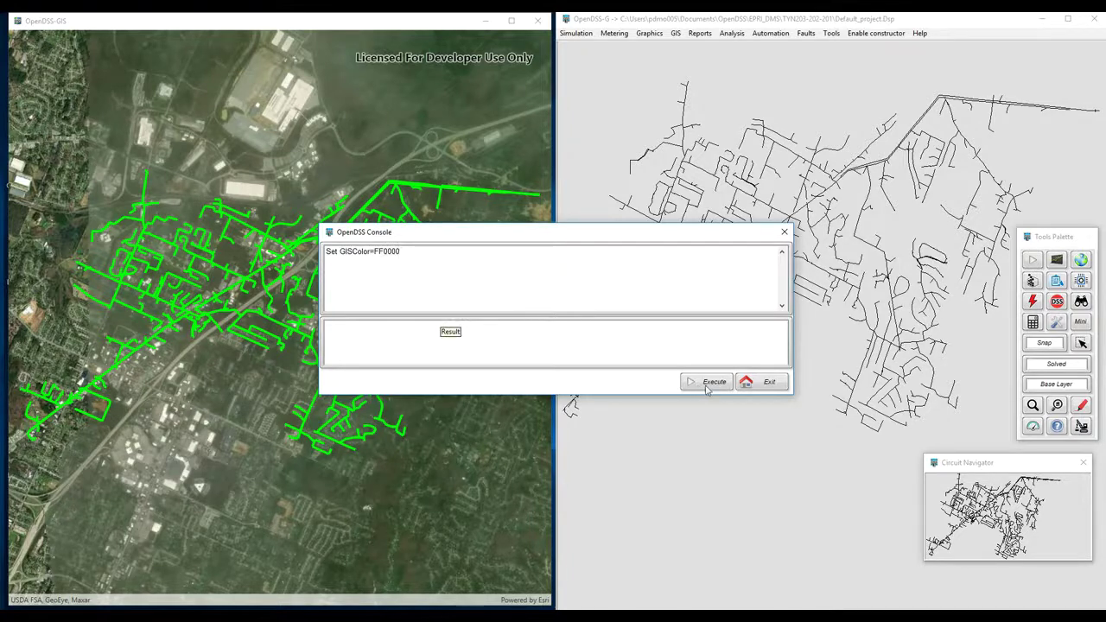
pyautogui.click(708, 389)
pyautogui.click(768, 381)
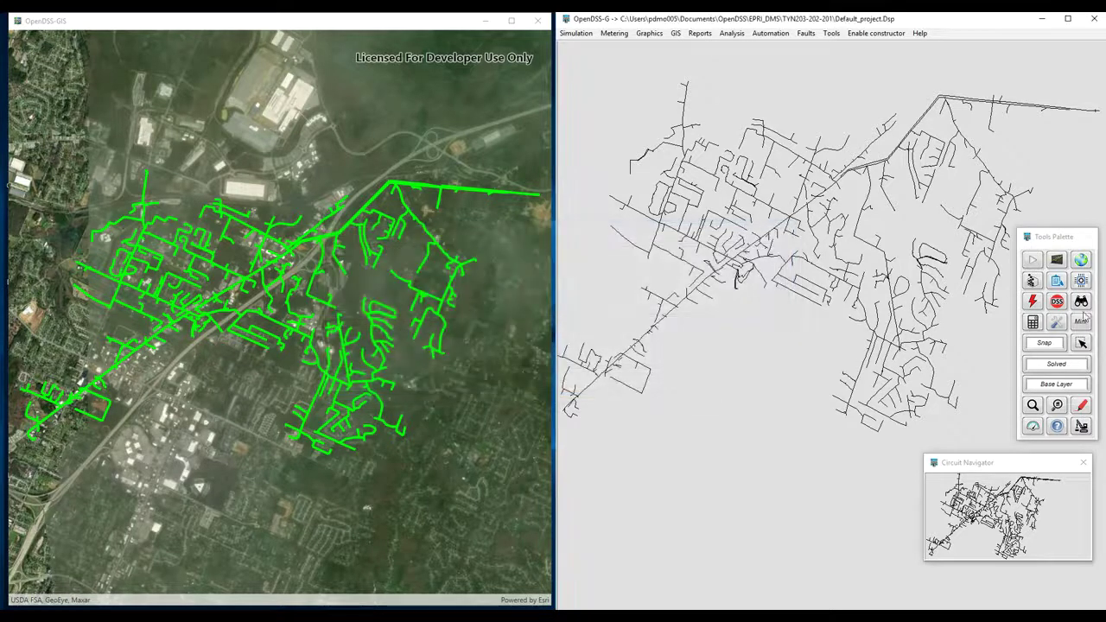
pyautogui.click(1082, 259)
pyautogui.click(1068, 226)
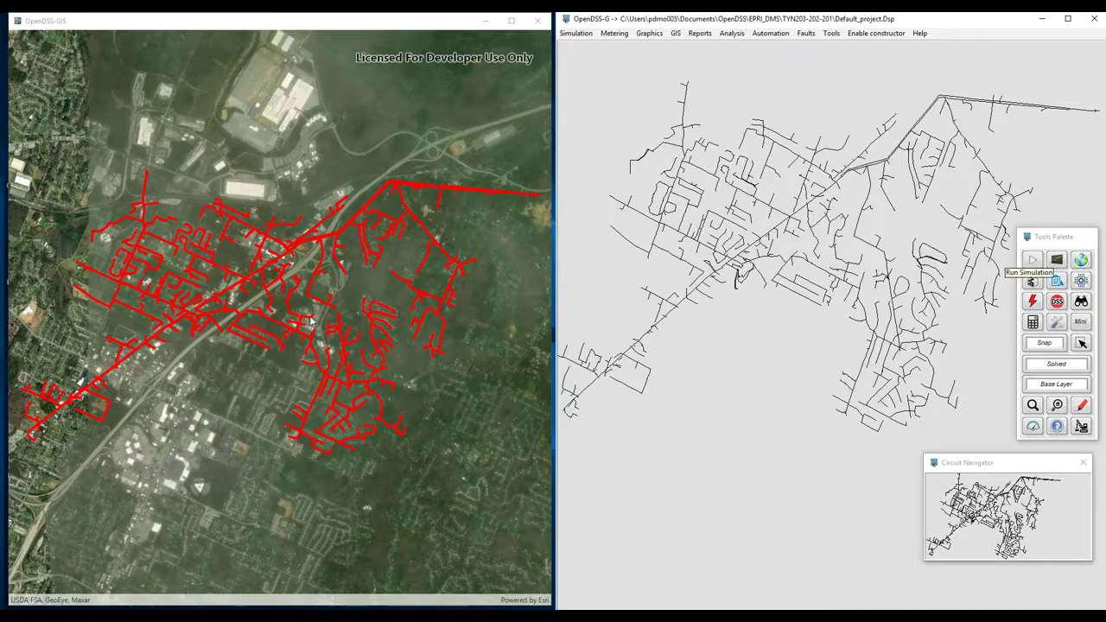
pyautogui.scroll(3, 288, 301)
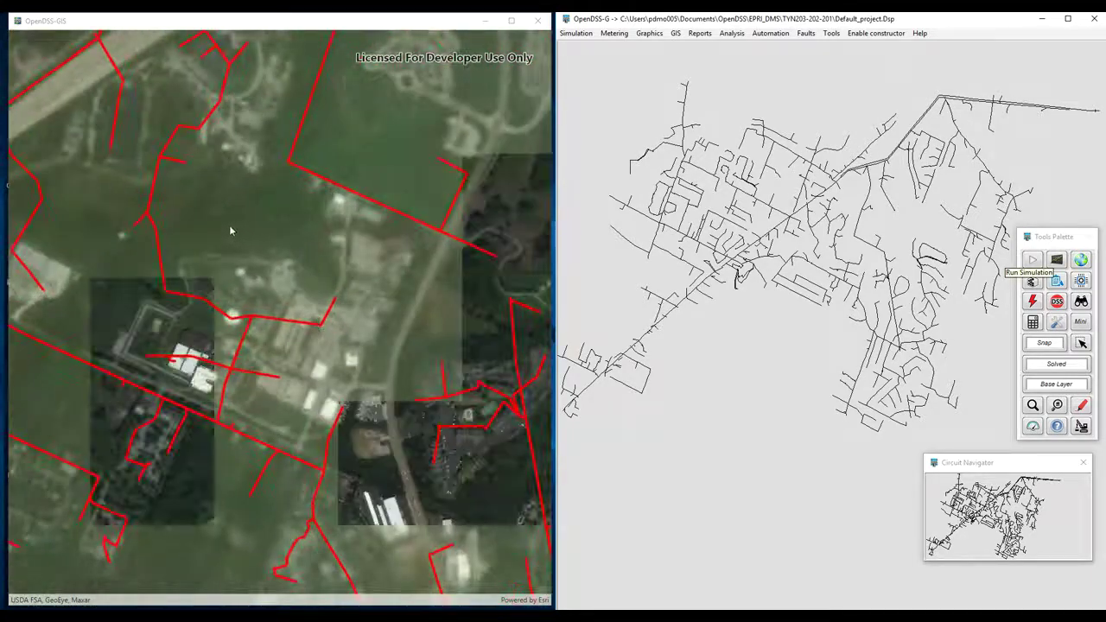
# Pan and zoom the satellite map over the red feeder, then turn on circuit–map syncing
pyautogui.moveTo(229, 226); pyautogui.dragTo(390, 298)
pyautogui.moveTo(248, 238); pyautogui.dragTo(385, 335)
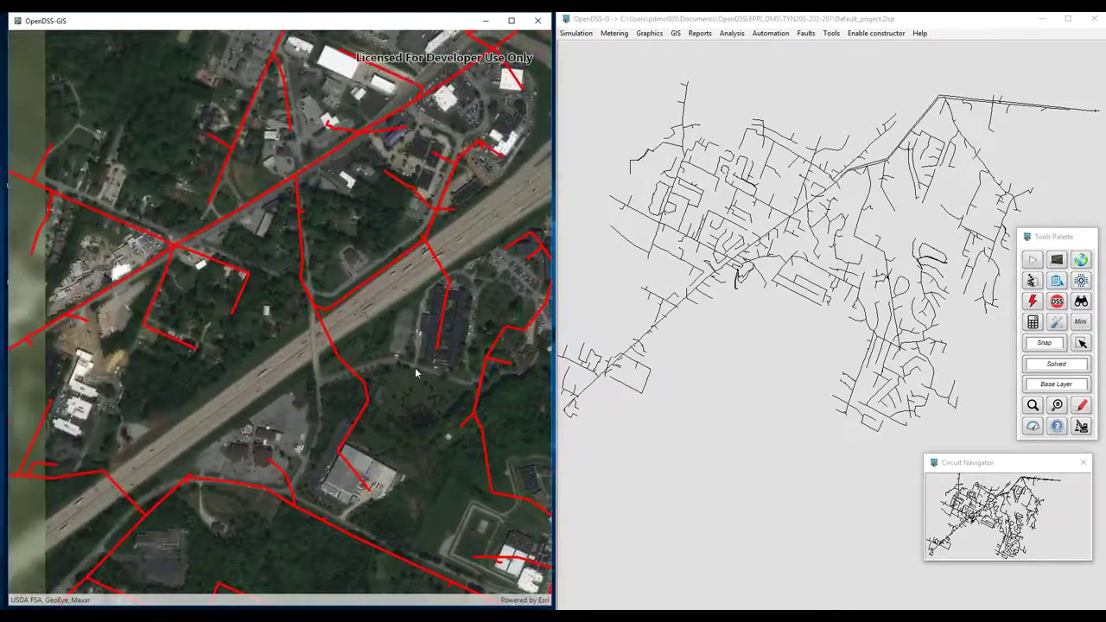
pyautogui.scroll(3, 385, 336)
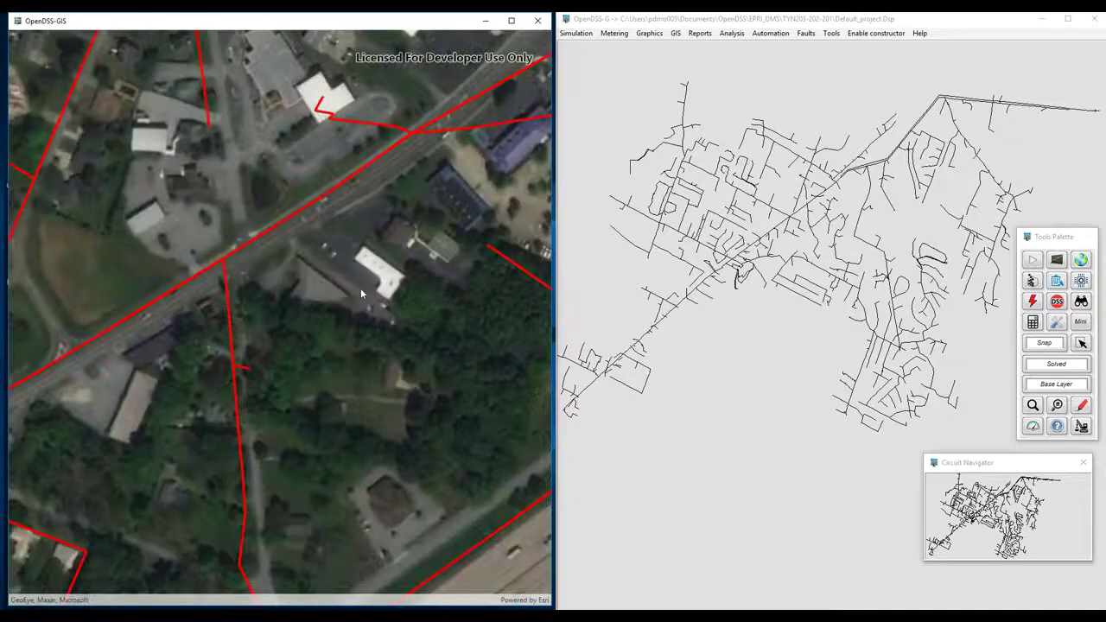
pyautogui.scroll(-3, 361, 290)
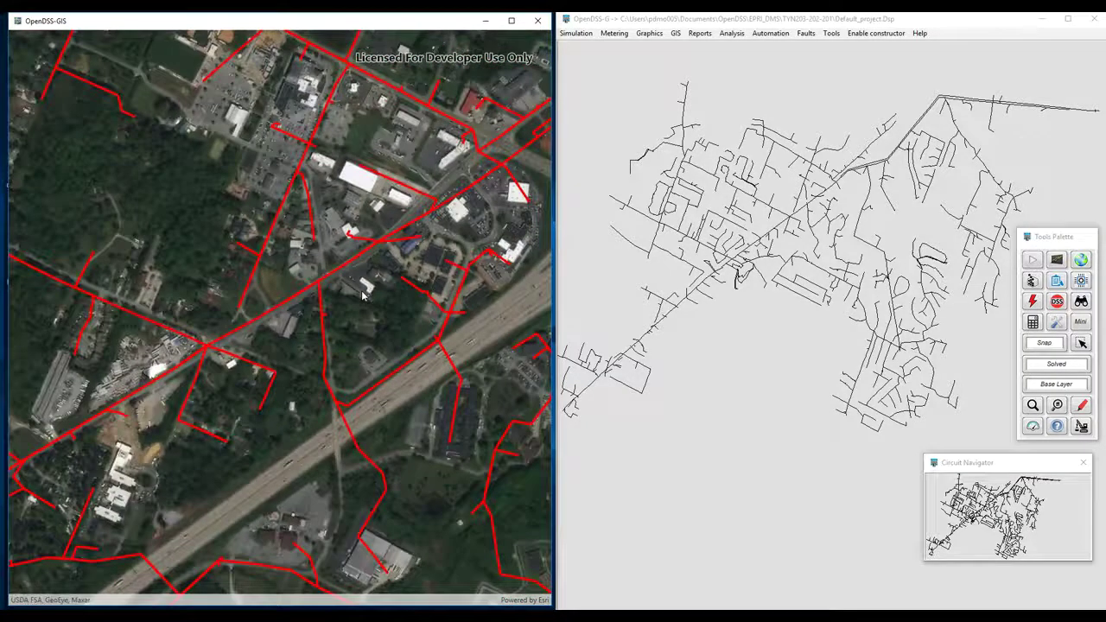
pyautogui.scroll(-3, 380, 307)
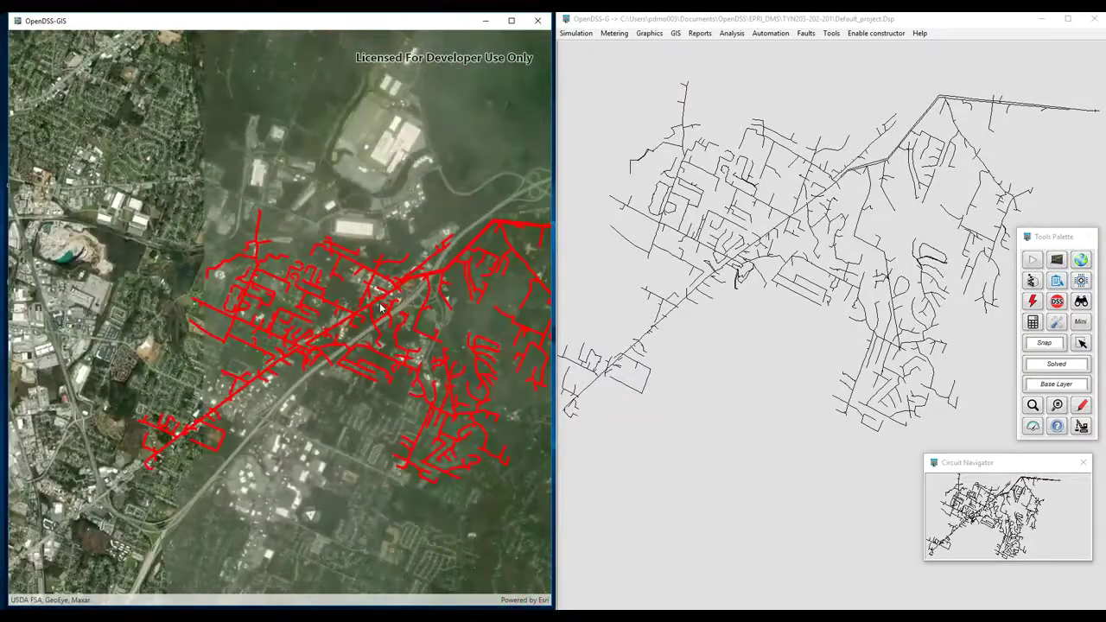
pyautogui.scroll(2, 380, 307)
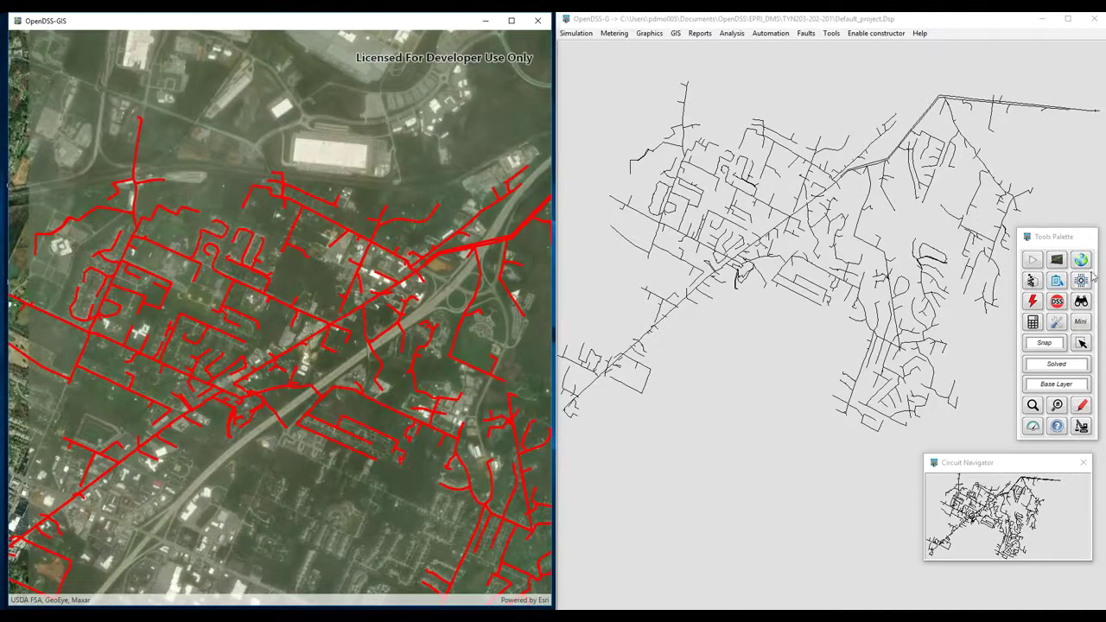
pyautogui.click(1082, 259)
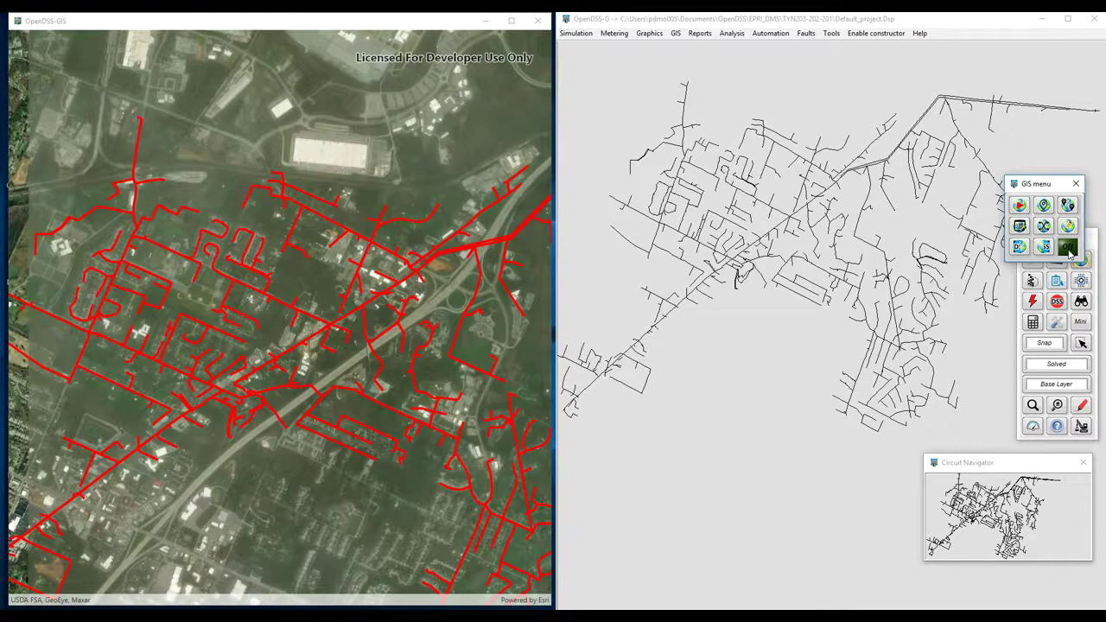
pyautogui.click(1068, 249)
# Close the GIS tools and show the whole circuit, re-centring the synced map
pyautogui.click(1075, 258)
pyautogui.click(1077, 183)
pyautogui.rightClick(773, 324)
pyautogui.click(797, 345)
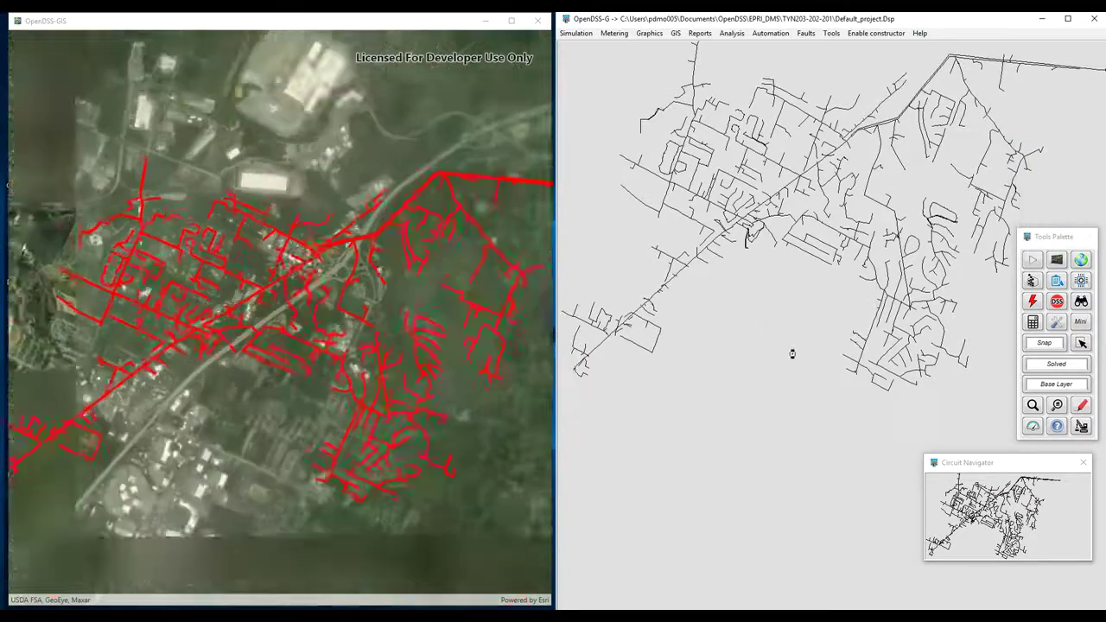
# Rectangle-zoom both views into the upper-left residential neighbourhood and shift to an adjacent area
pyautogui.rightClick(776, 329)
pyautogui.click(790, 347)
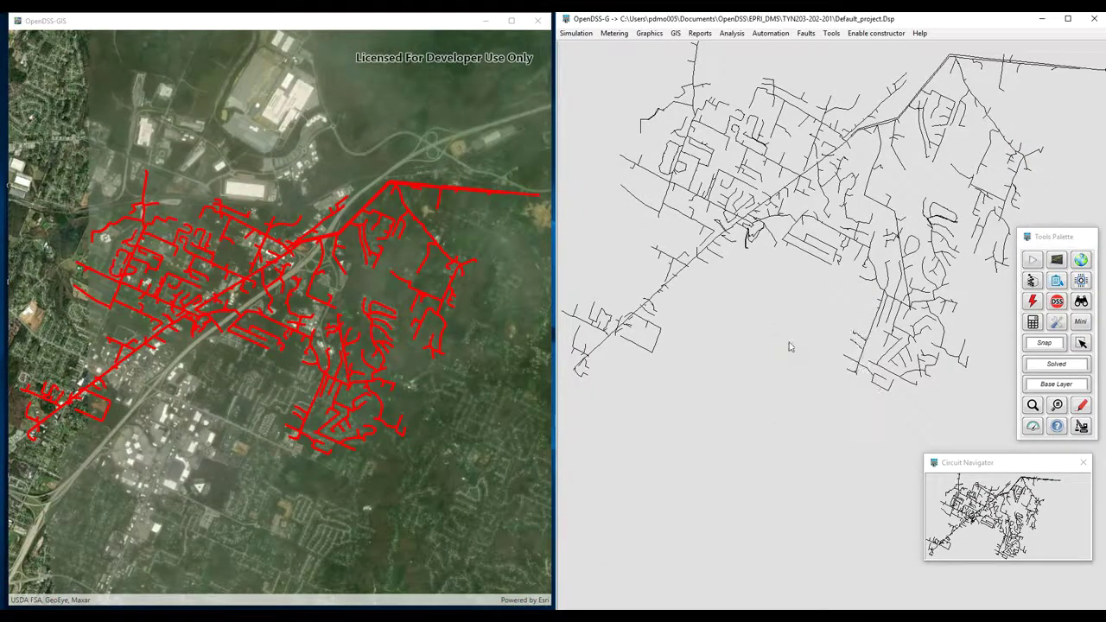
pyautogui.moveTo(610, 141); pyautogui.dragTo(807, 263)
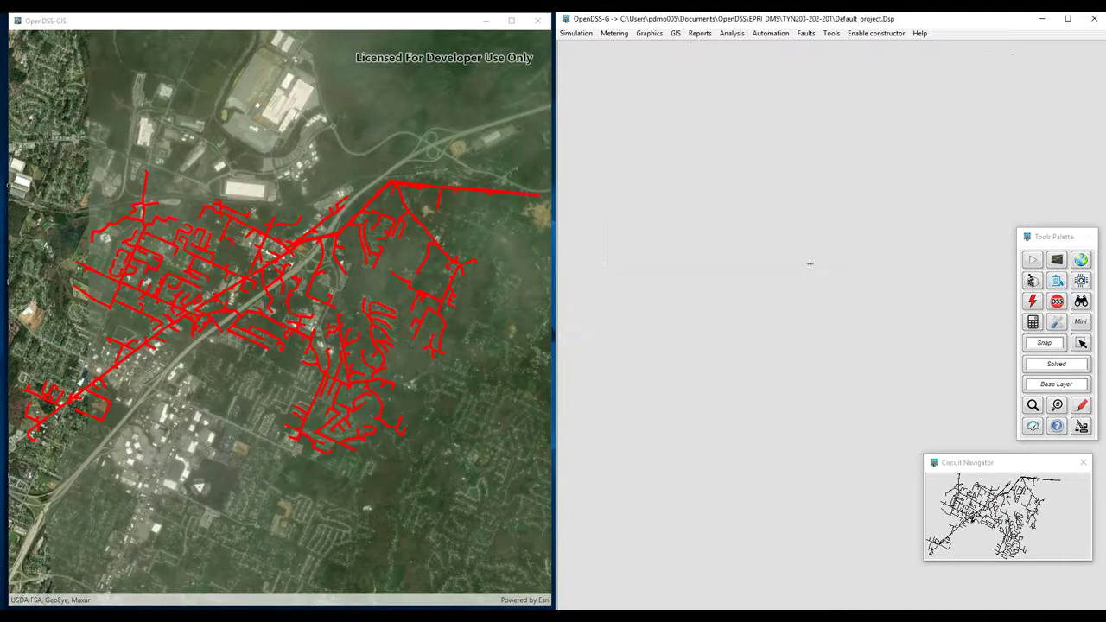
pyautogui.scroll(-3, 799, 263)
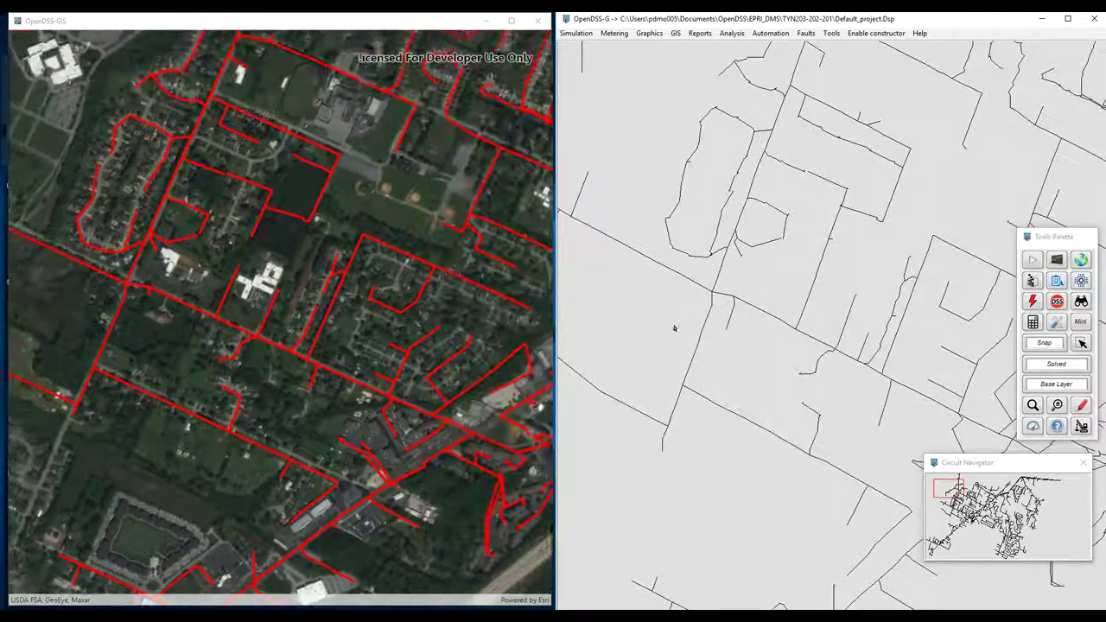
pyautogui.moveTo(754, 275); pyautogui.dragTo(699, 367)
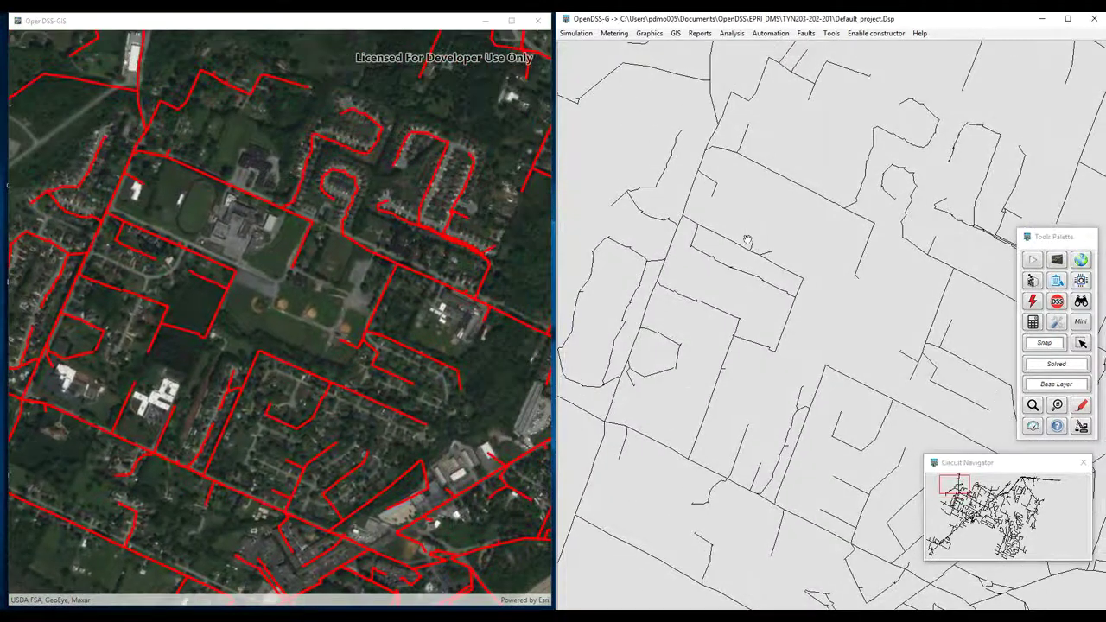
pyautogui.moveTo(749, 238); pyautogui.dragTo(773, 346)
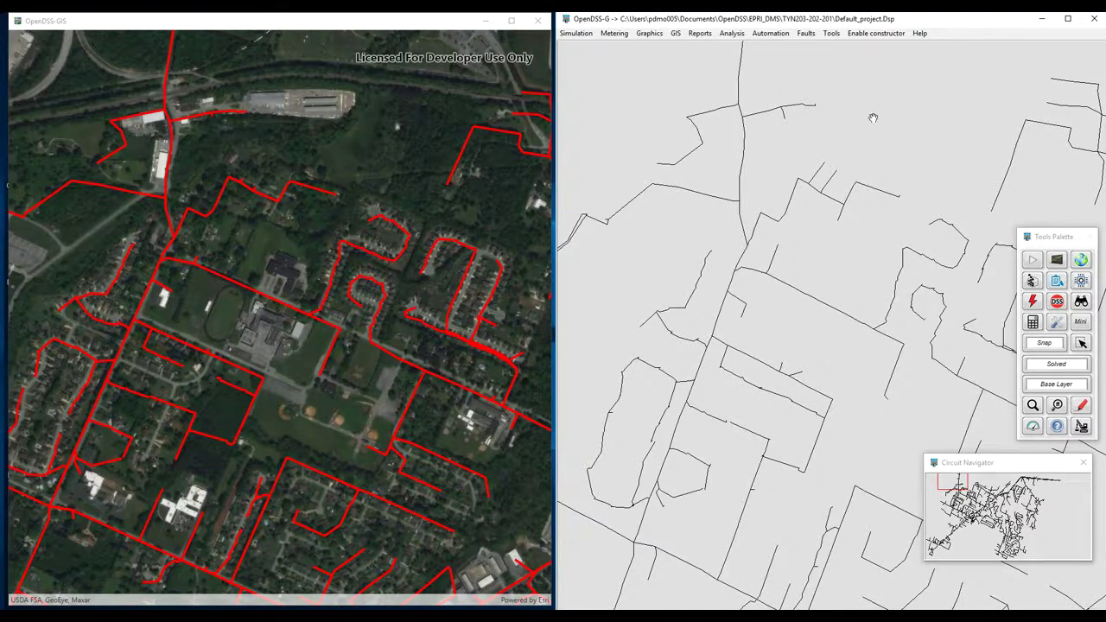
# Pan the circuit around the neighbourhood to the area beside the highway, the GIS map following
pyautogui.moveTo(873, 118); pyautogui.dragTo(835, 254)
pyautogui.moveTo(842, 178); pyautogui.dragTo(833, 242)
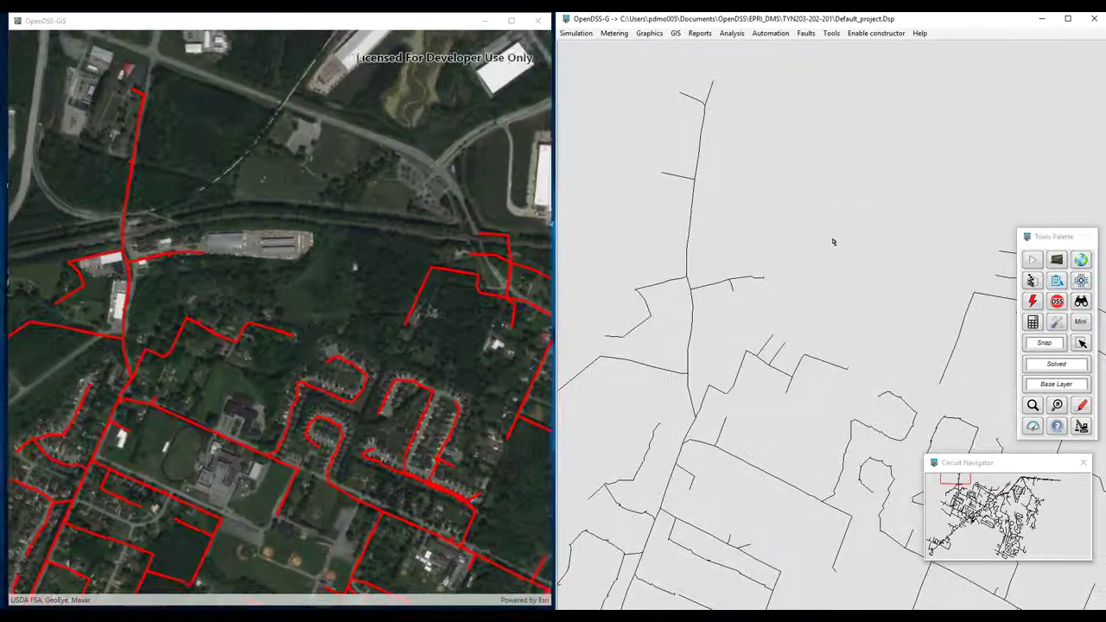
pyautogui.moveTo(880, 328); pyautogui.dragTo(776, 182)
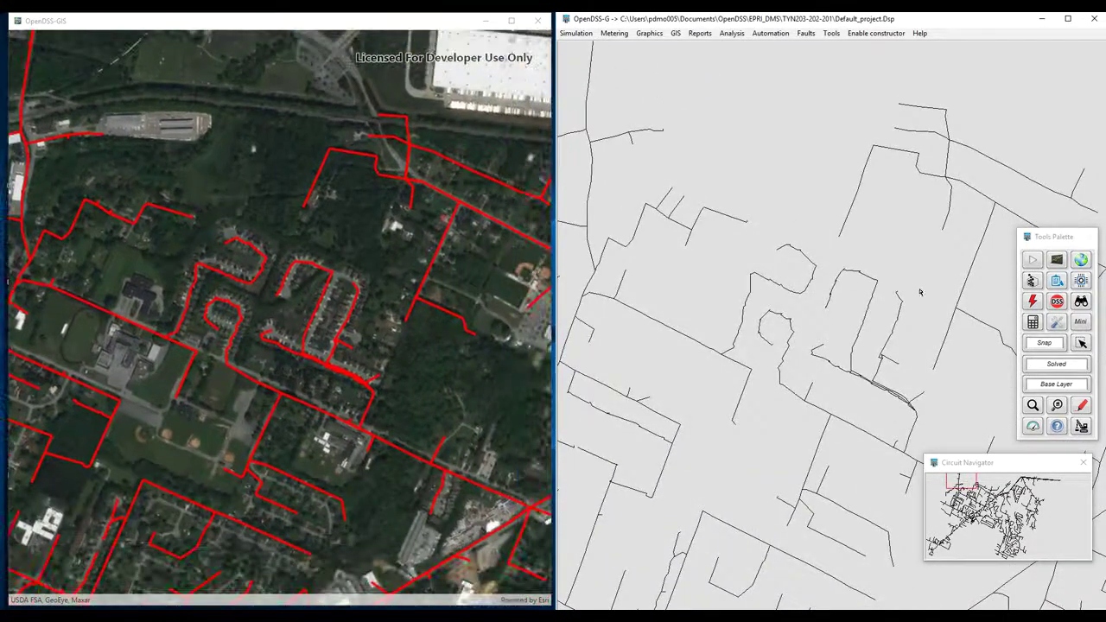
pyautogui.moveTo(920, 292); pyautogui.dragTo(757, 195)
pyautogui.moveTo(841, 326); pyautogui.dragTo(815, 258)
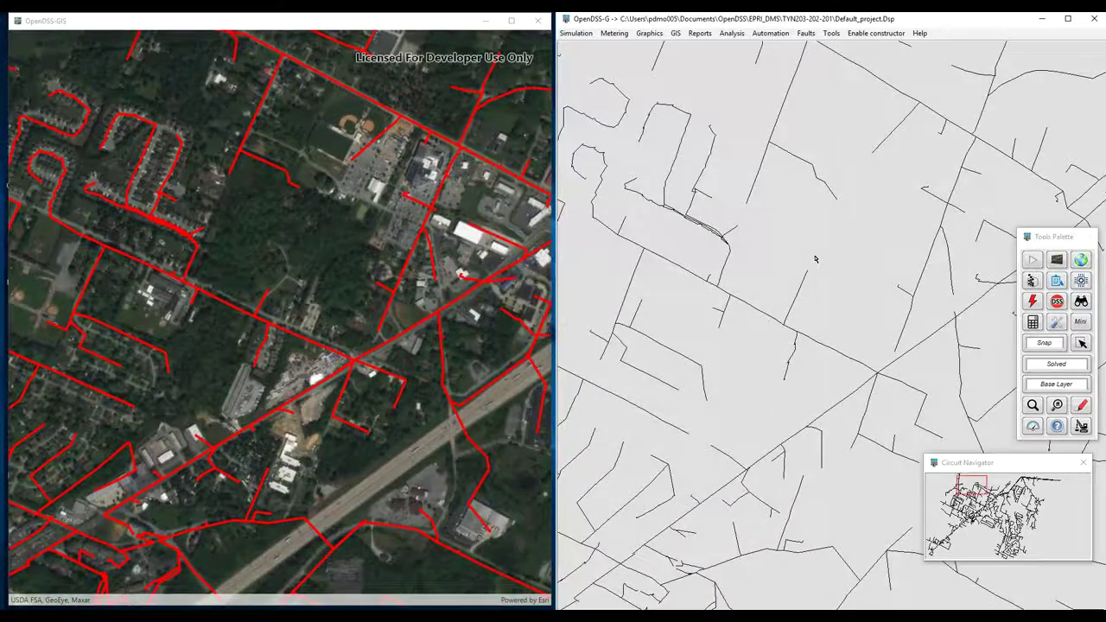
pyautogui.rightClick(814, 259)
# Show the whole circuit and flag the first element type with a blue marker
pyautogui.click(844, 285)
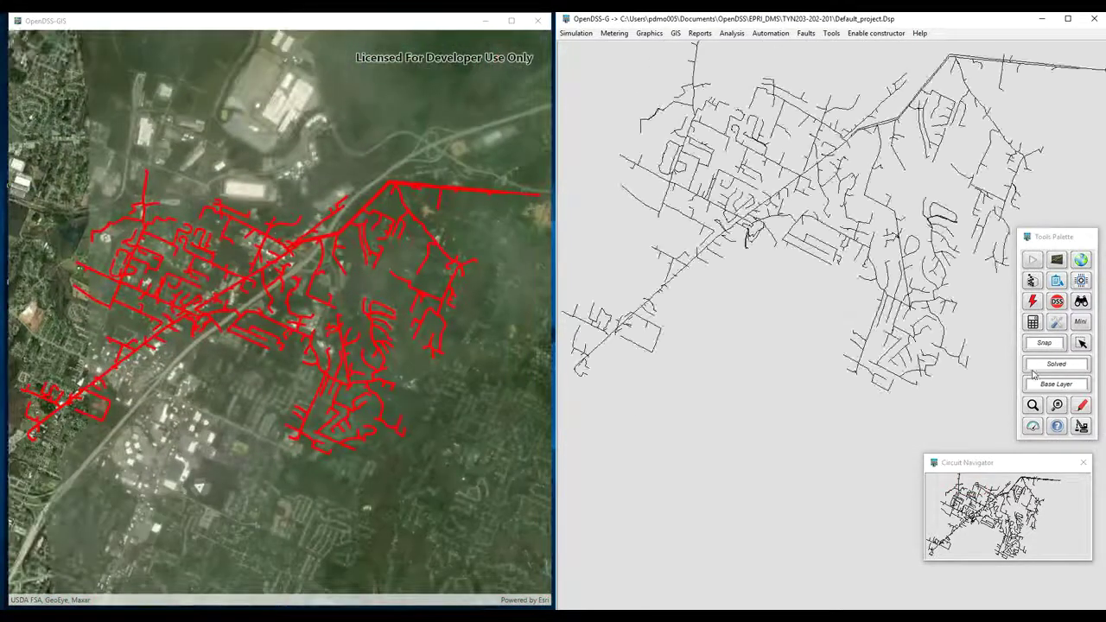
pyautogui.click(1081, 405)
pyautogui.click(969, 356)
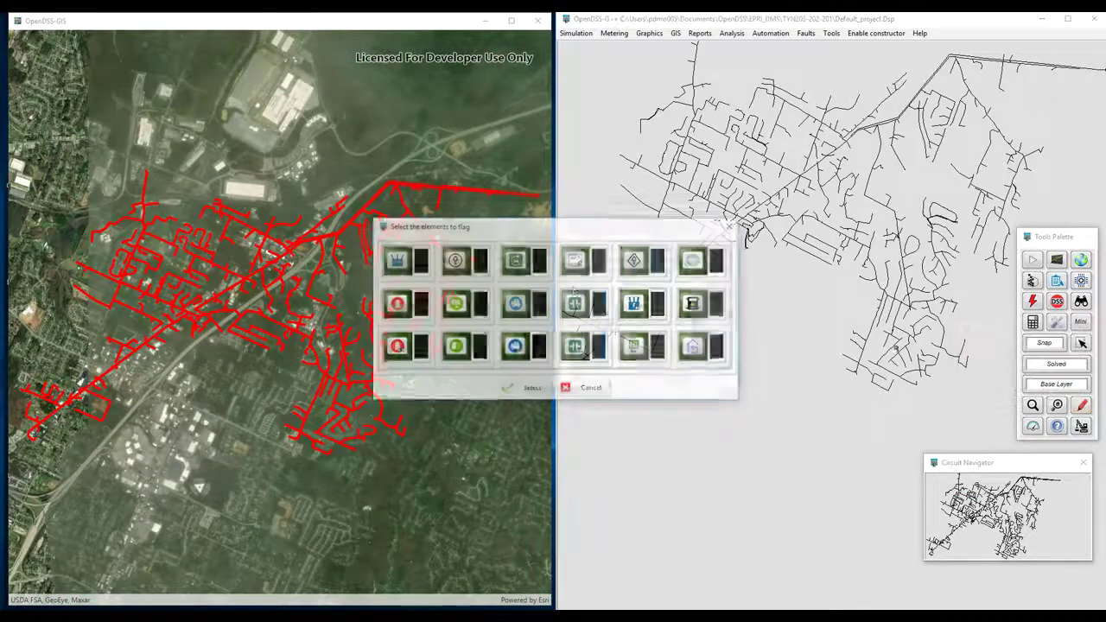
pyautogui.click(418, 261)
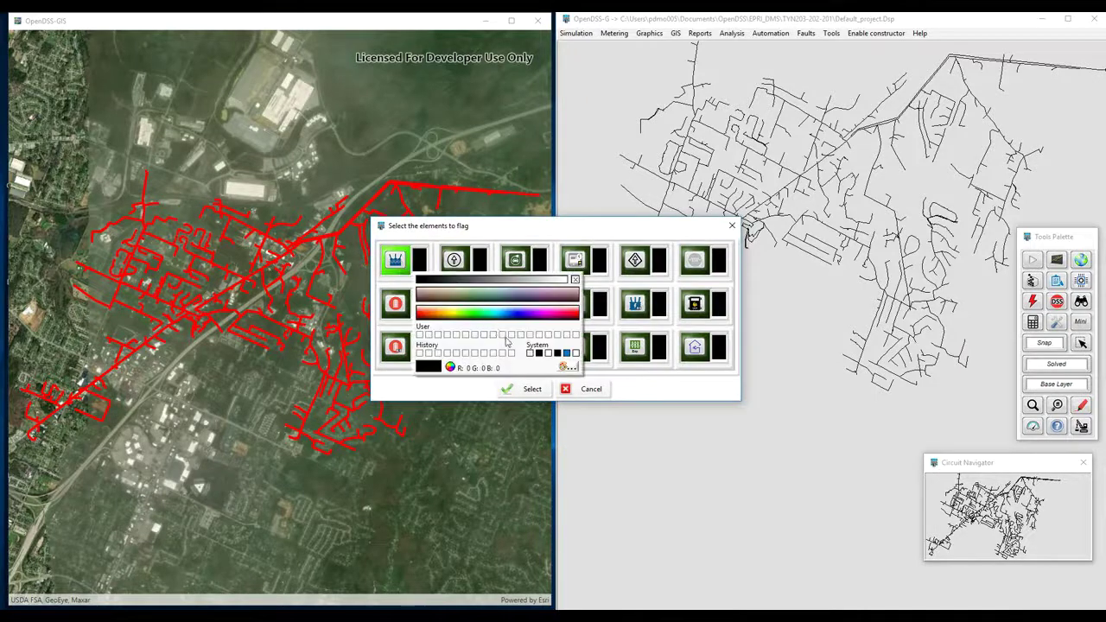
pyautogui.click(566, 353)
pyautogui.click(527, 389)
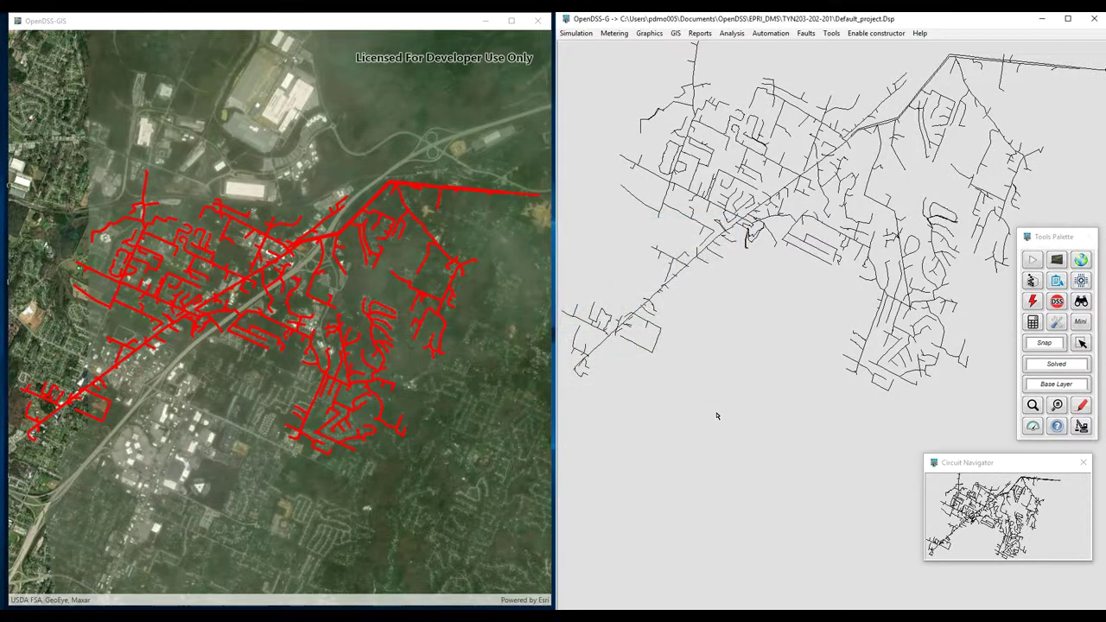
# Zoom into the flagged element's area, look around it, then return to the full circuit
pyautogui.rightClick(784, 318)
pyautogui.click(789, 323)
pyautogui.moveTo(852, 274); pyautogui.dragTo(697, 341)
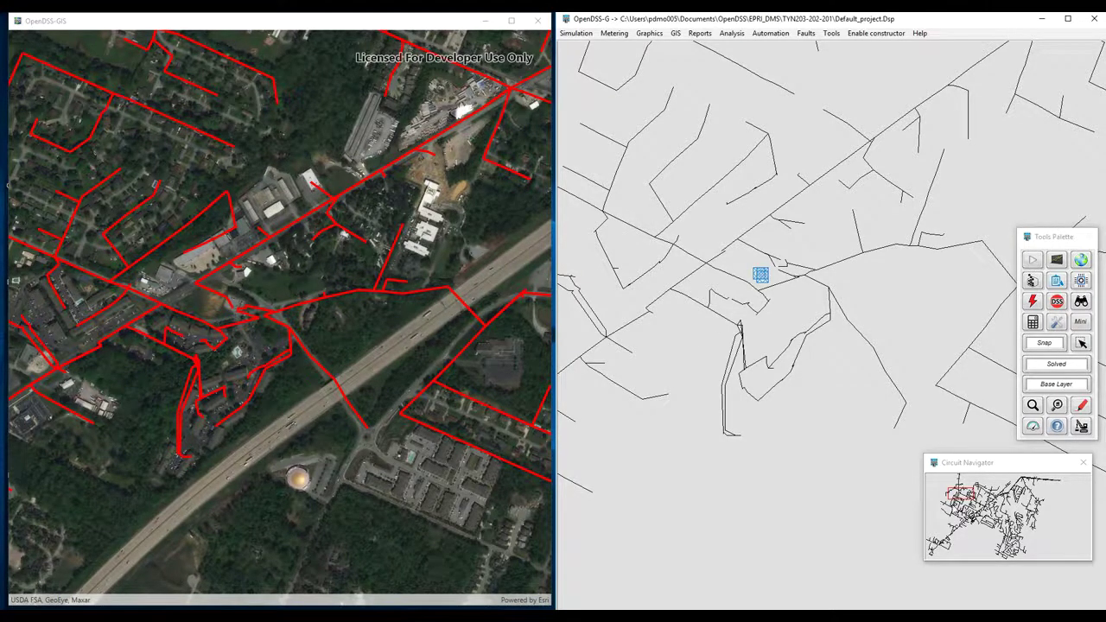
pyautogui.moveTo(847, 421)
pyautogui.mouseDown()
pyautogui.moveTo(732, 363)
pyautogui.moveTo(863, 424)
pyautogui.mouseUp()
pyautogui.moveTo(721, 386); pyautogui.dragTo(728, 410)
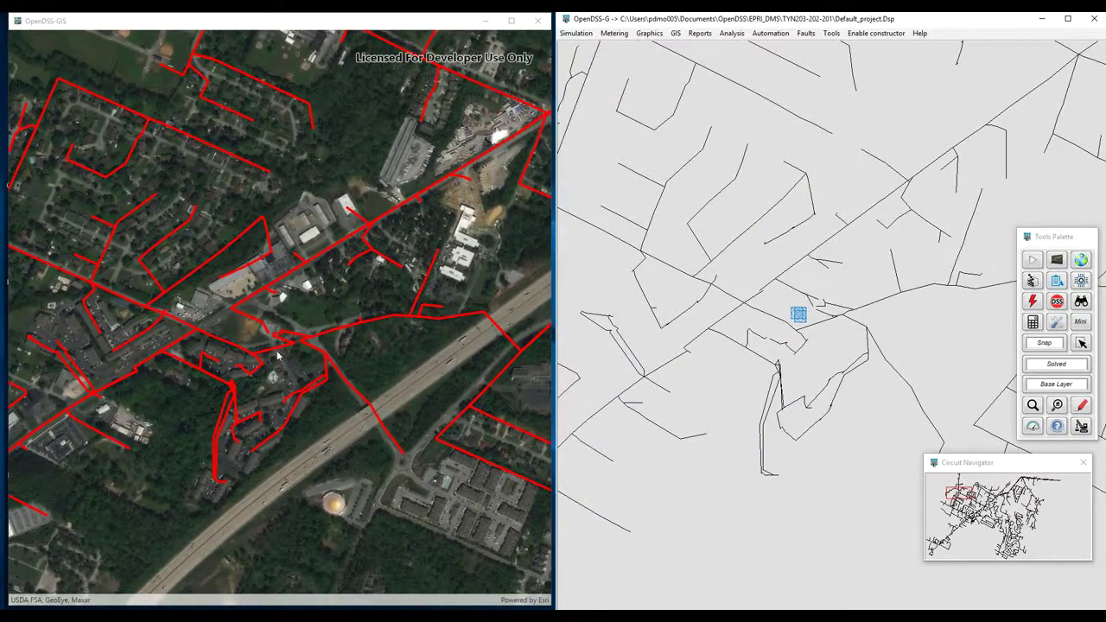
pyautogui.scroll(5, 274, 346)
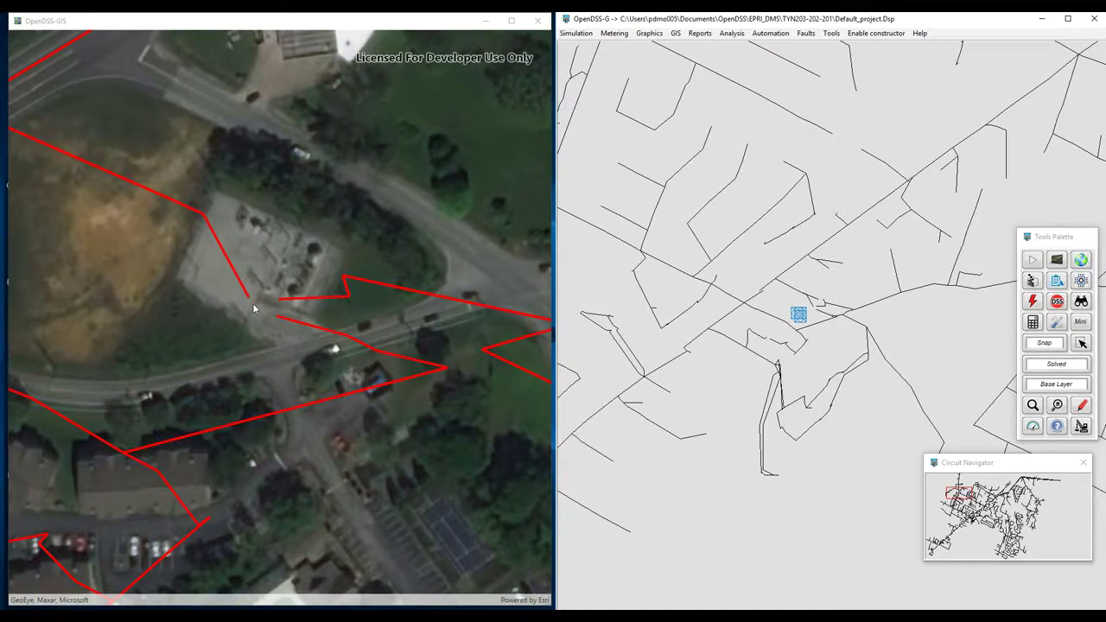
pyautogui.scroll(-3, 254, 308)
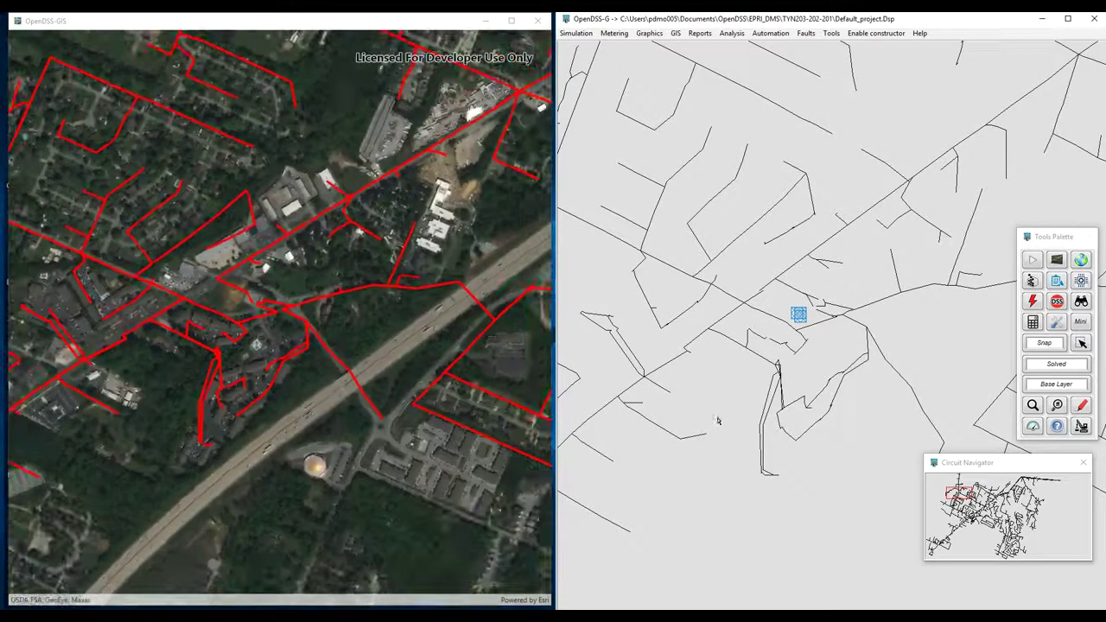
pyautogui.rightClick(718, 421)
pyautogui.click(736, 430)
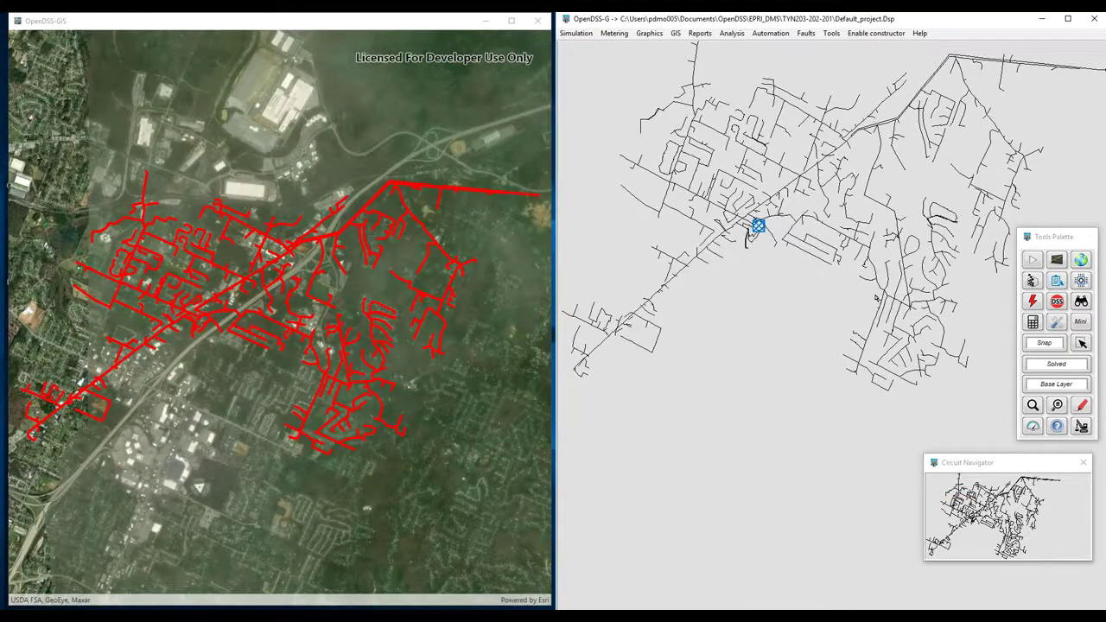
# Apply the voltage heat map, place its scale legend below the circuit, then switch to kW power flow
pyautogui.click(1083, 406)
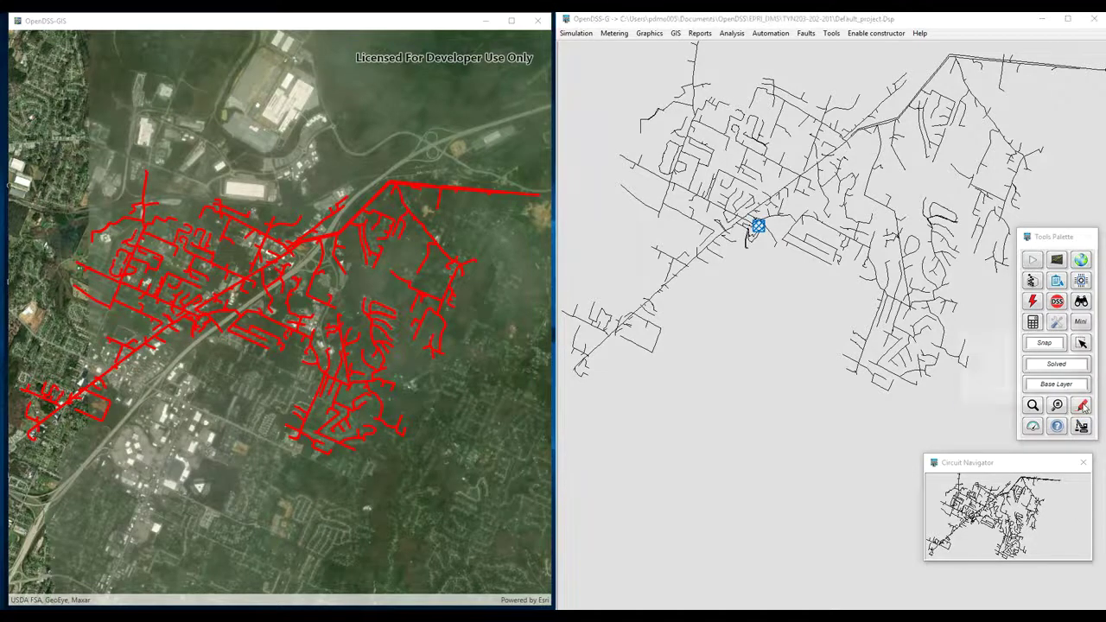
pyautogui.click(1017, 353)
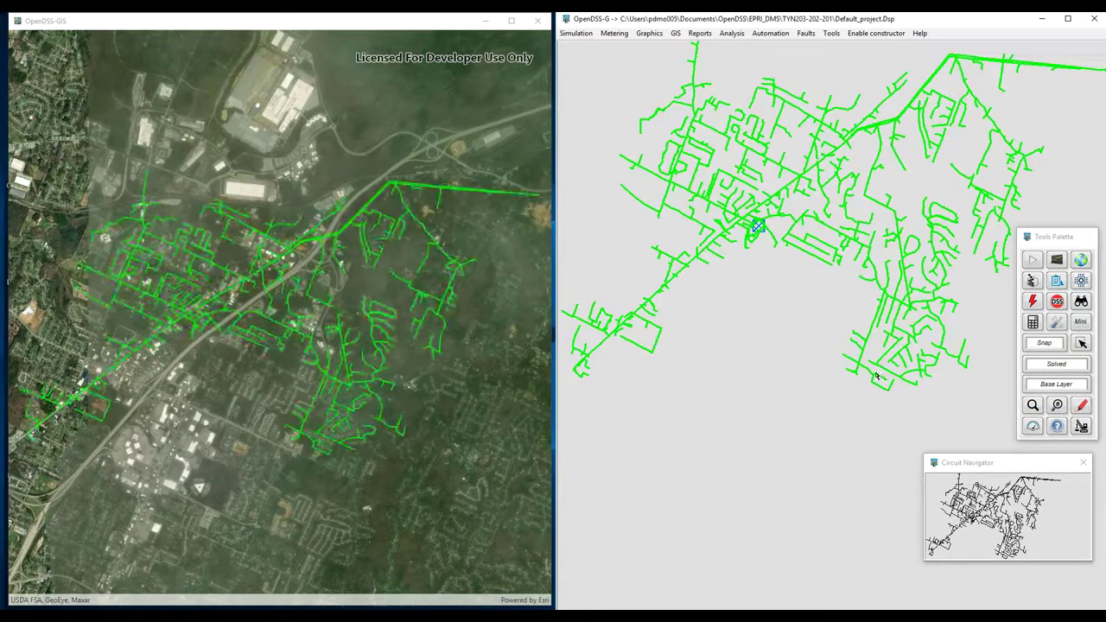
pyautogui.click(1081, 422)
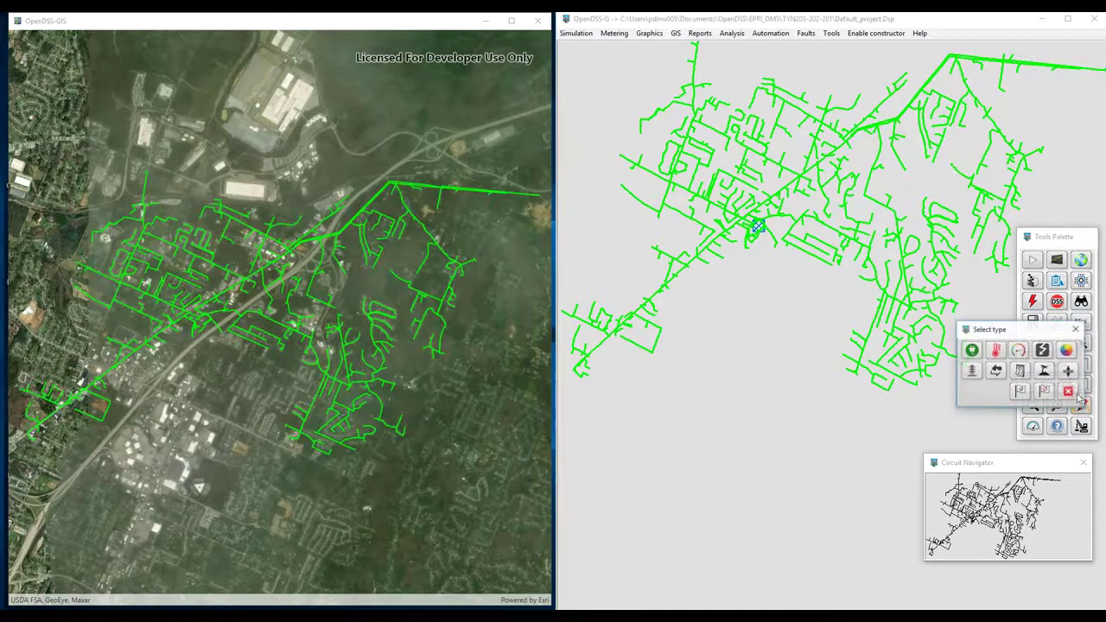
pyautogui.click(1072, 357)
pyautogui.moveTo(558, 265); pyautogui.dragTo(779, 466)
pyautogui.click(1081, 411)
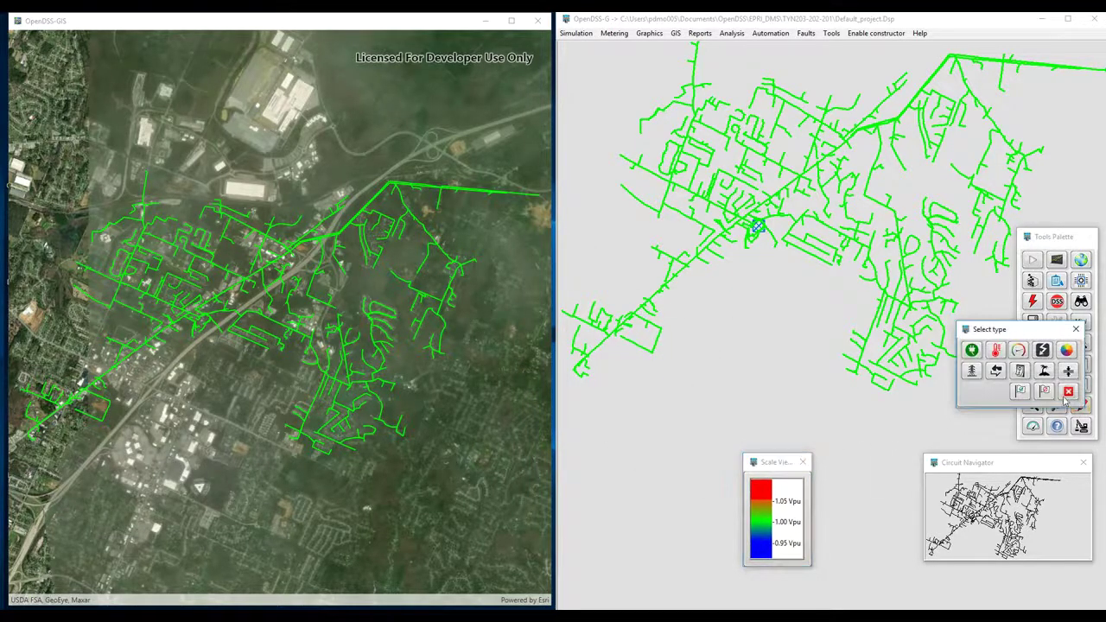
pyautogui.click(1043, 351)
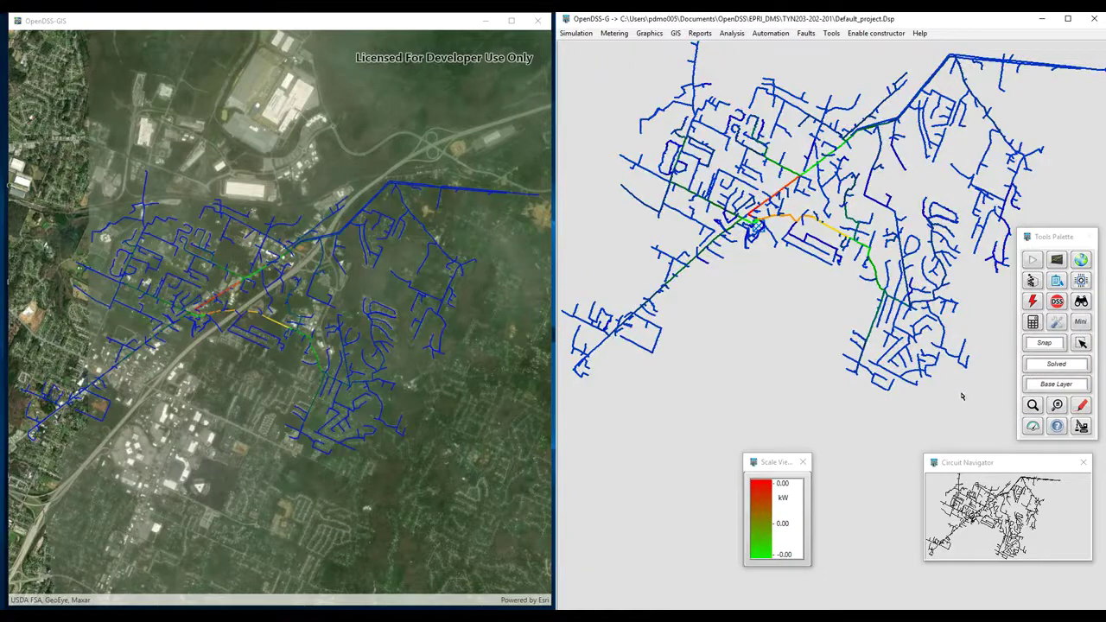
# Rectangle-zoom into the high-flow section near the centre and pan along the coloured path
pyautogui.rightClick(781, 291)
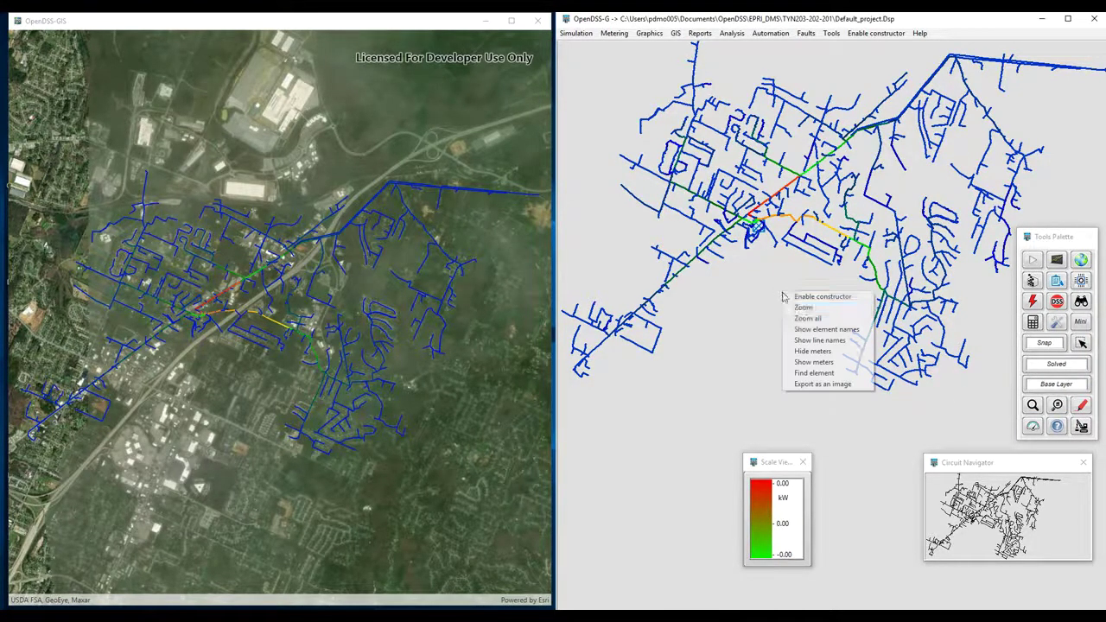
pyautogui.click(799, 309)
pyautogui.moveTo(637, 198); pyautogui.dragTo(852, 289)
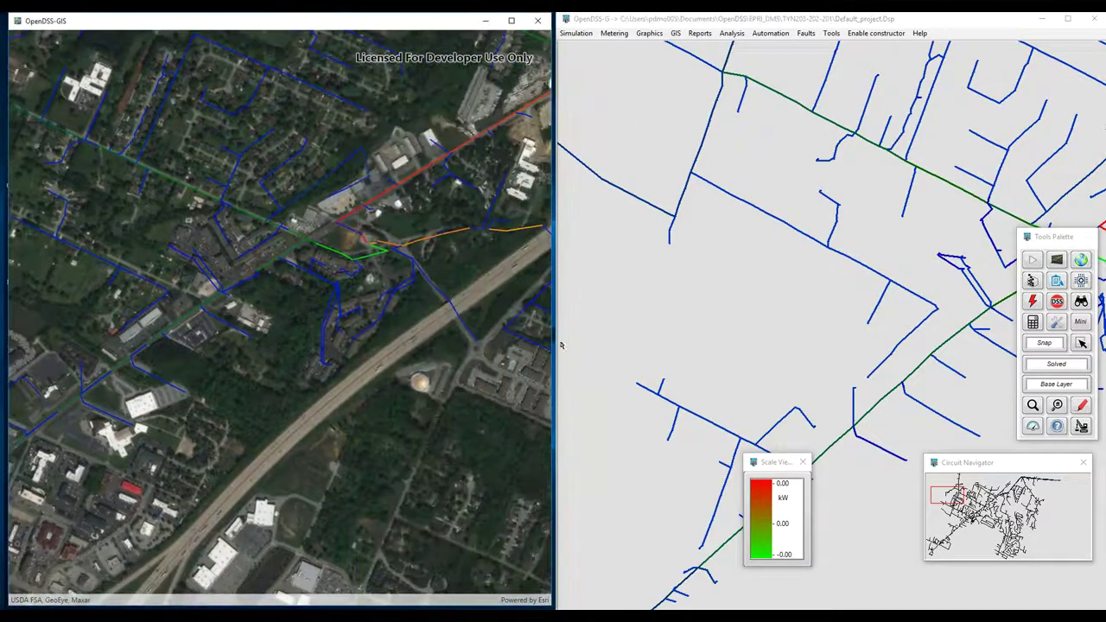
pyautogui.moveTo(759, 336); pyautogui.dragTo(649, 321)
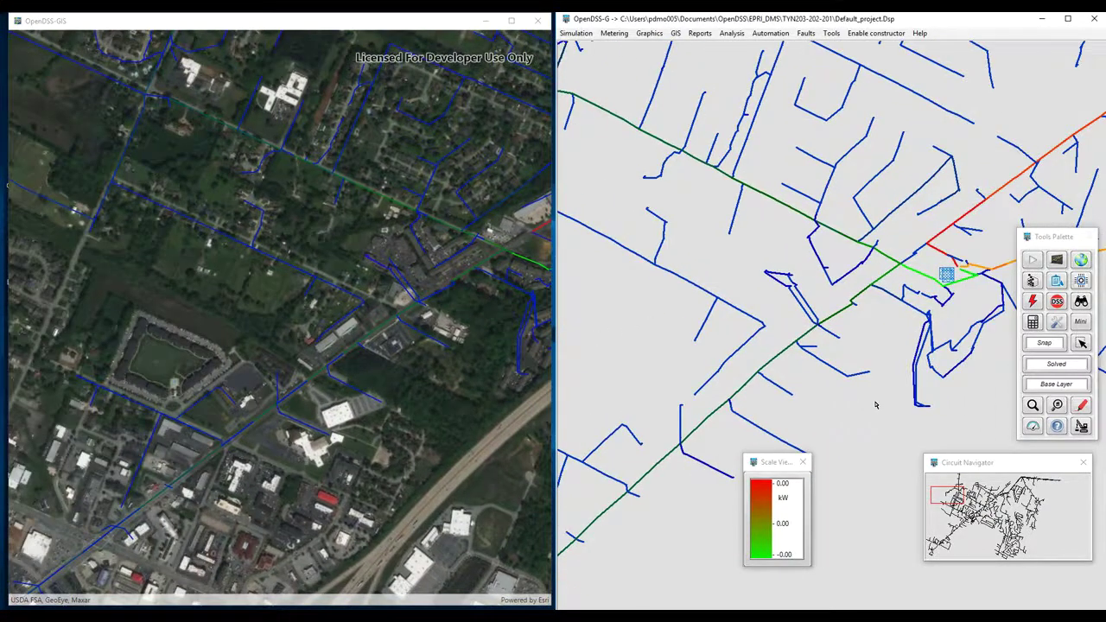
pyautogui.moveTo(876, 405); pyautogui.dragTo(712, 398)
pyautogui.moveTo(835, 388); pyautogui.dragTo(762, 393)
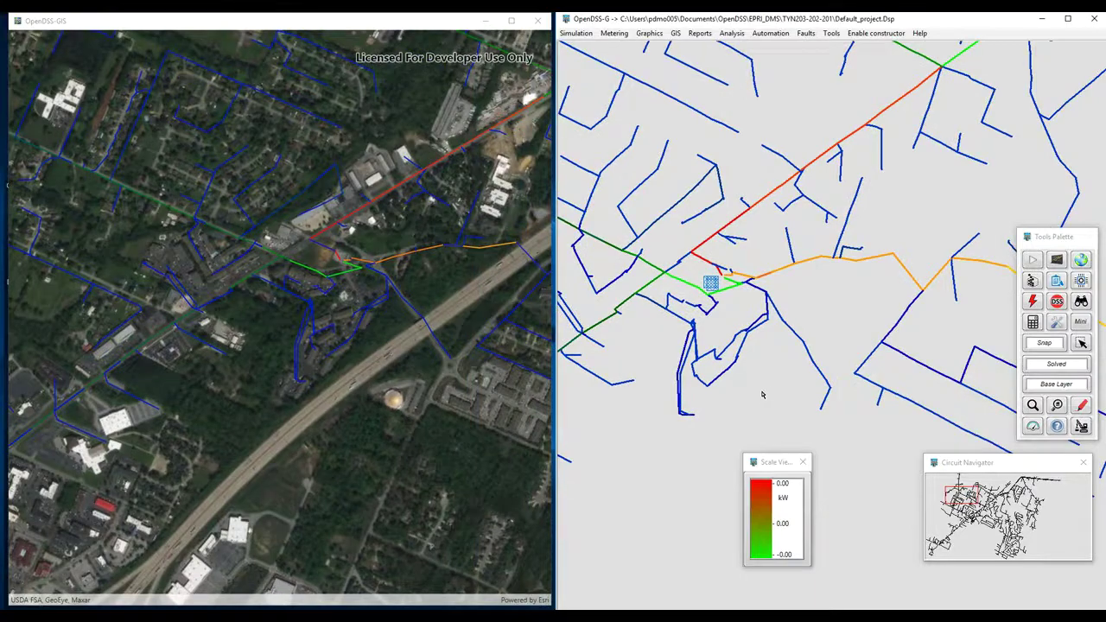
# Follow the orange branch to its green end and along the main feeder, then zoom to full extent
pyautogui.moveTo(770, 386); pyautogui.dragTo(701, 362)
pyautogui.moveTo(956, 302); pyautogui.dragTo(822, 273)
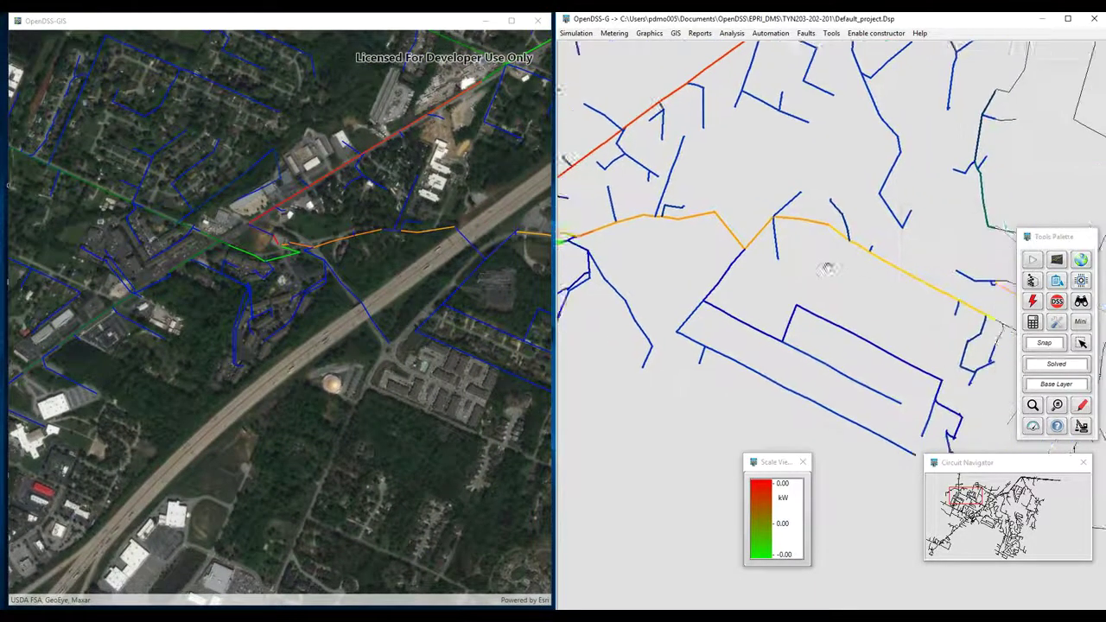
pyautogui.moveTo(899, 319); pyautogui.dragTo(785, 244)
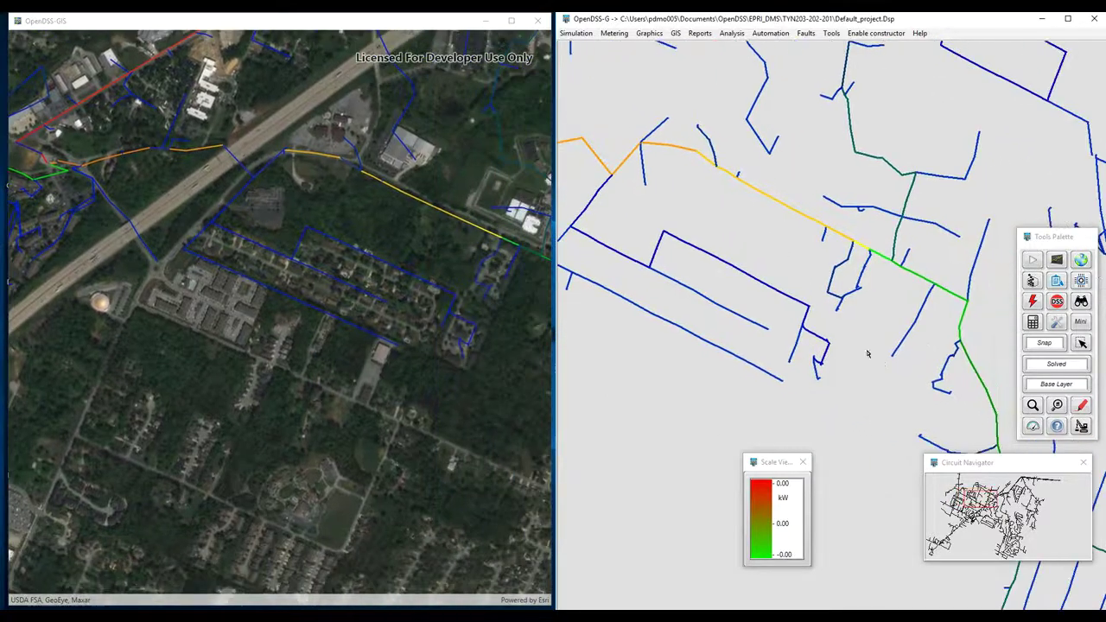
pyautogui.moveTo(915, 354); pyautogui.dragTo(771, 355)
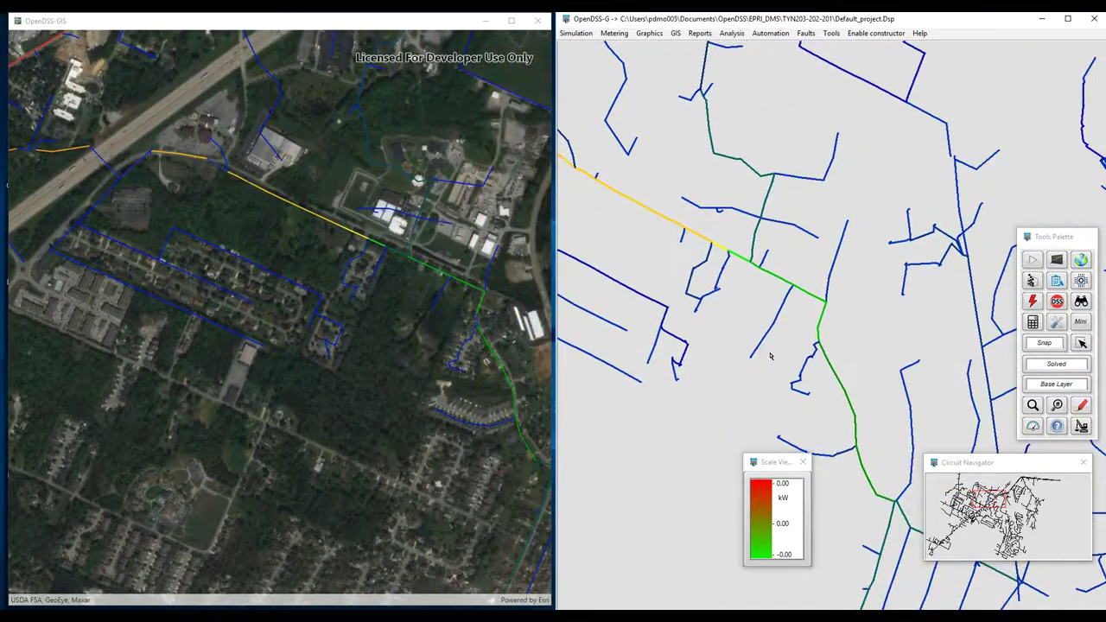
pyautogui.moveTo(851, 368); pyautogui.dragTo(746, 228)
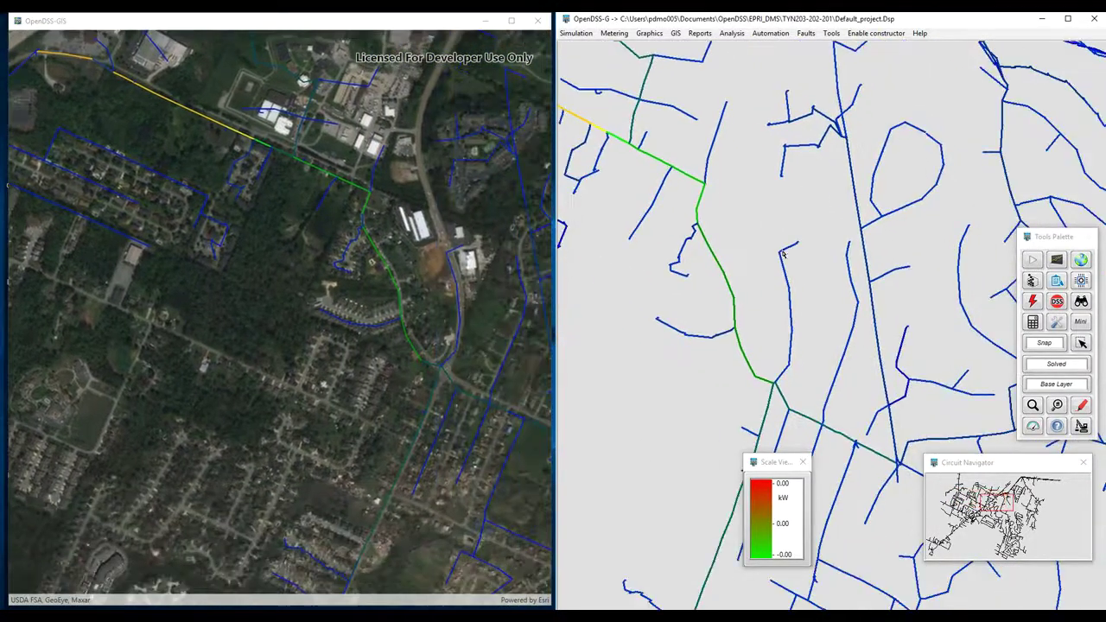
pyautogui.rightClick(741, 224)
pyautogui.click(765, 246)
# Colour the circuit by Energized/Isolated status so every line shows energized in red, then close the type list
pyautogui.click(1083, 406)
pyautogui.click(1020, 379)
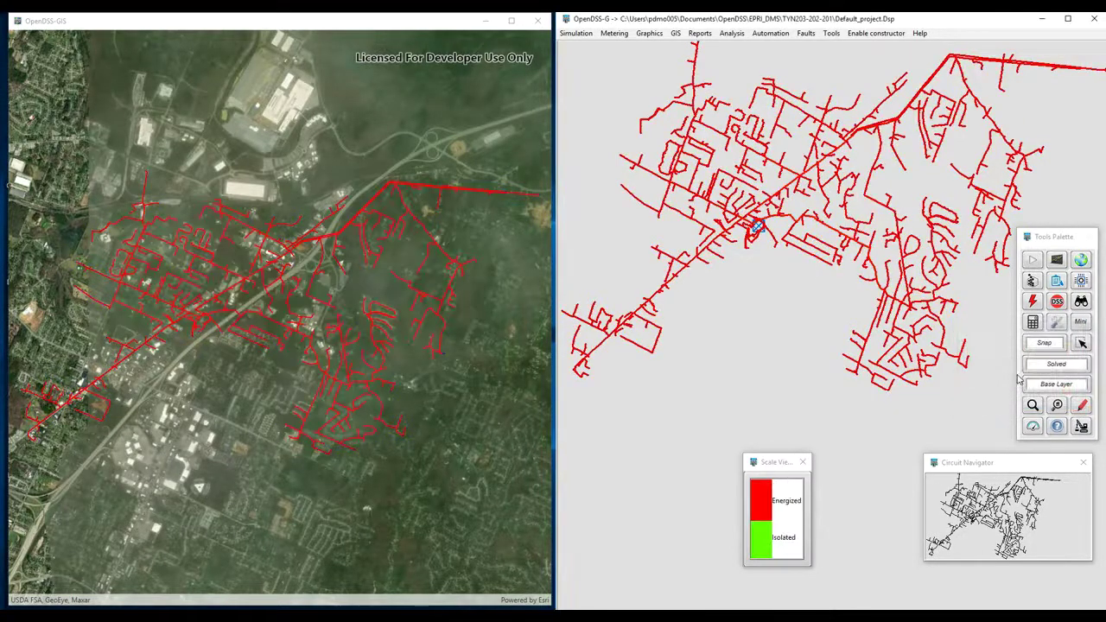
pyautogui.click(1088, 410)
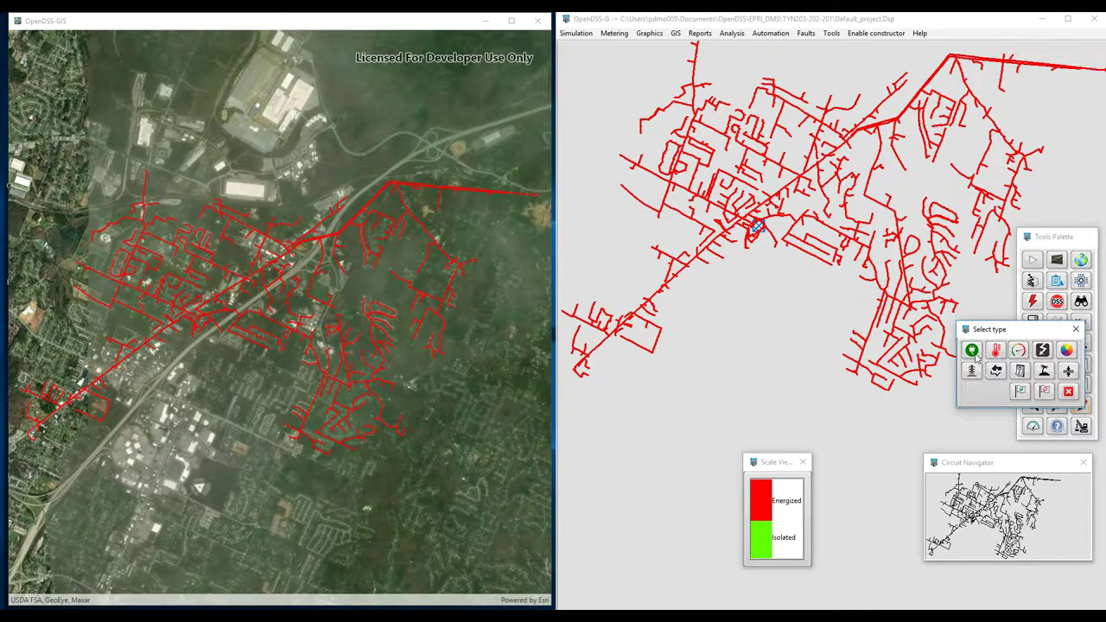
pyautogui.click(1078, 330)
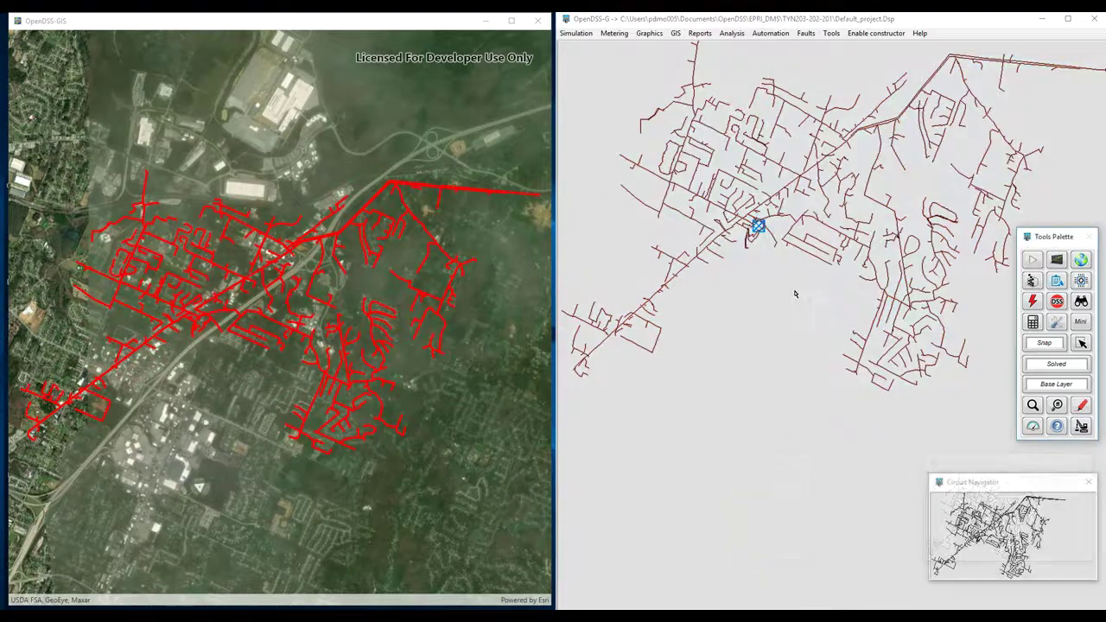
pyautogui.rightClick(770, 329)
# Zoom into the circuit's central area and switch the GIS basemap to Streets (Raster)
pyautogui.click(693, 185)
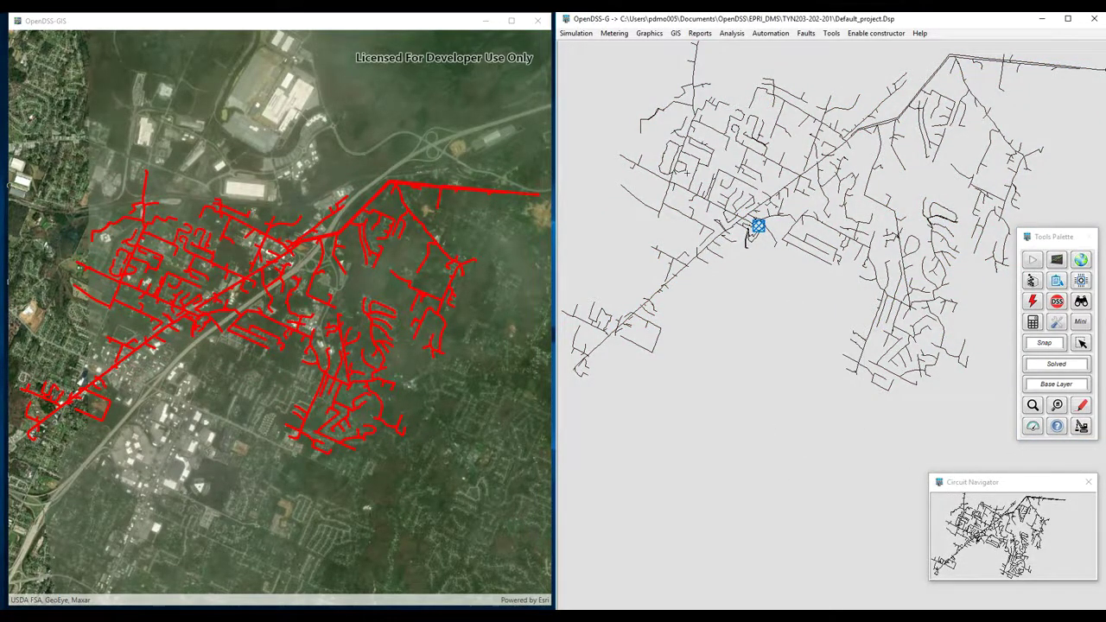
pyautogui.moveTo(692, 183); pyautogui.dragTo(830, 311)
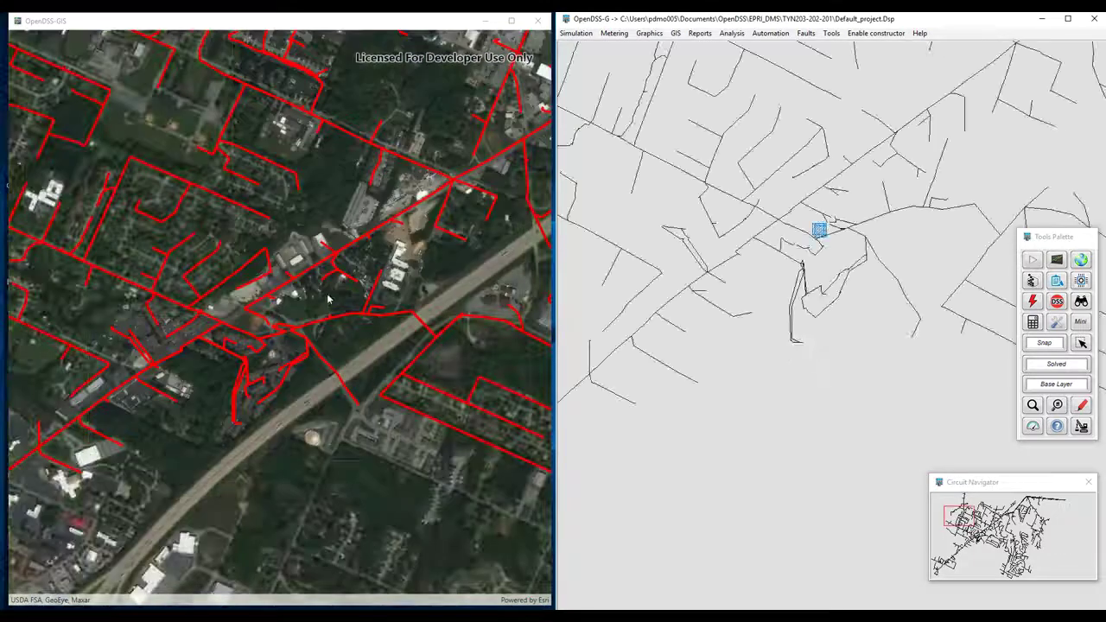
pyautogui.rightClick(302, 280)
pyautogui.moveTo(406, 304)
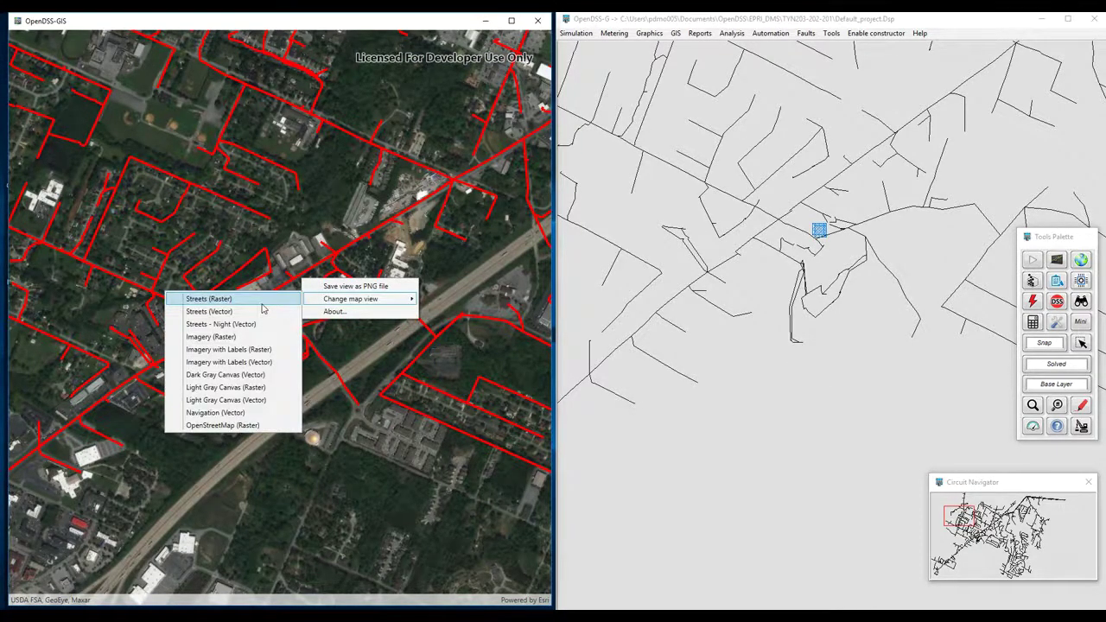
pyautogui.click(209, 299)
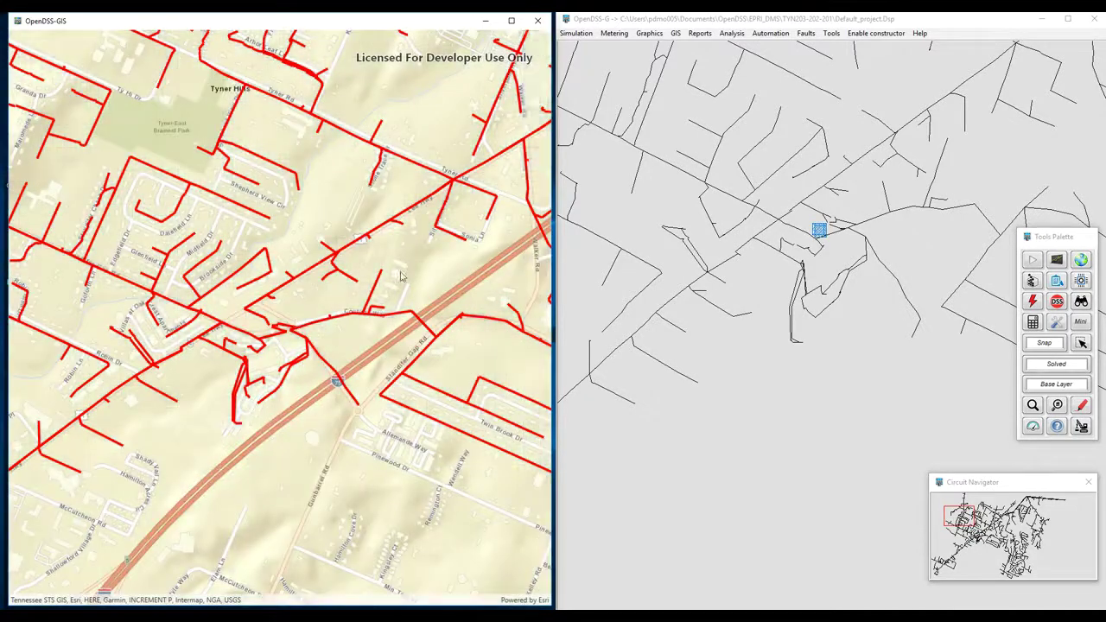
# Try the Streets - Night (Vector) basemap, then settle on Imagery with Labels (Vector)
pyautogui.rightClick(424, 287)
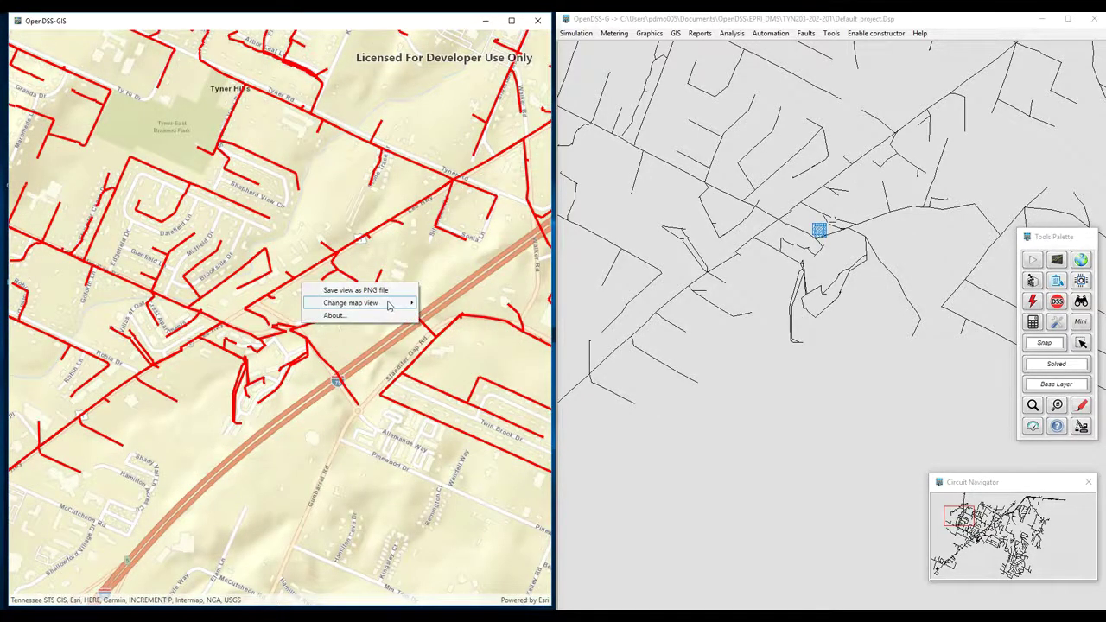
pyautogui.moveTo(389, 304)
pyautogui.click(271, 329)
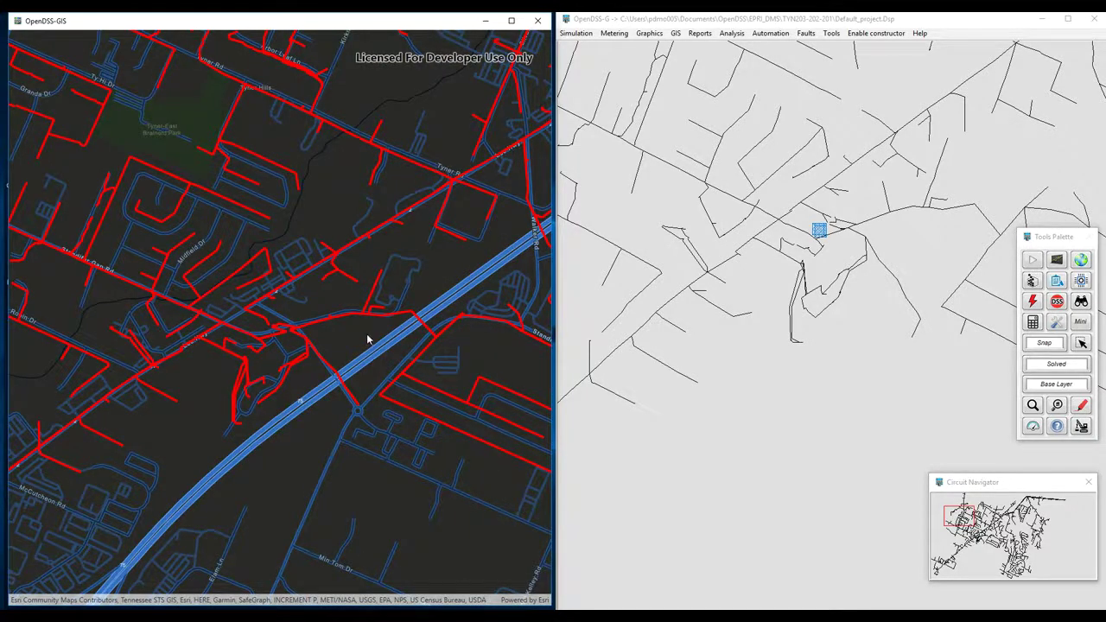
pyautogui.rightClick(249, 331)
pyautogui.moveTo(339, 351)
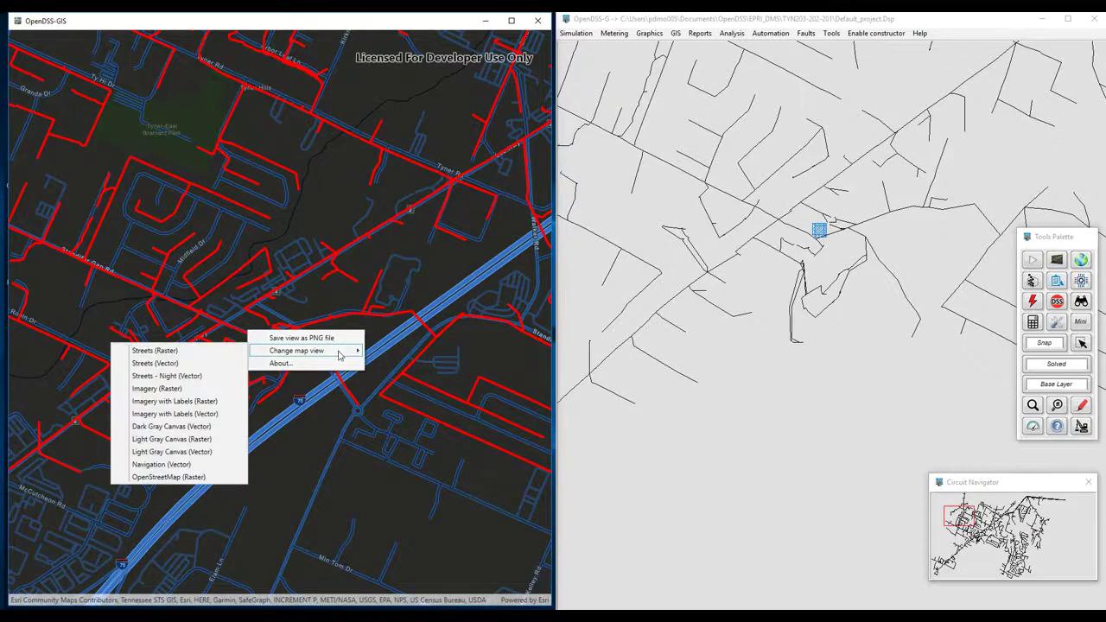
pyautogui.click(207, 407)
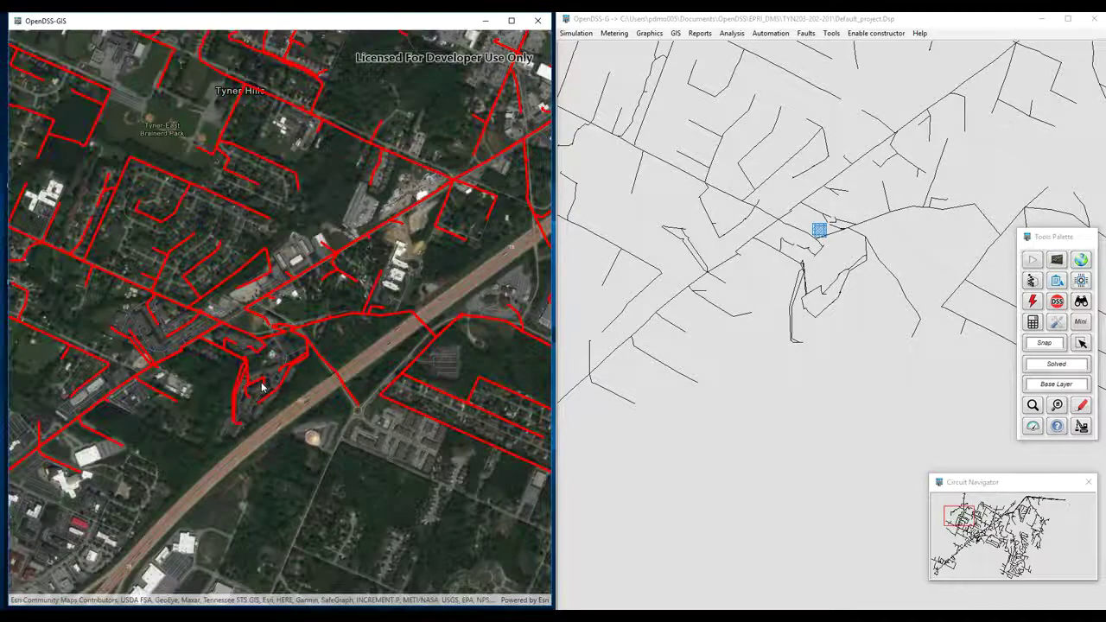
# Cycle the basemap through Dark Gray Canvas and Light Gray Canvas, ending on Navigation (Vector)
pyautogui.rightClick(406, 287)
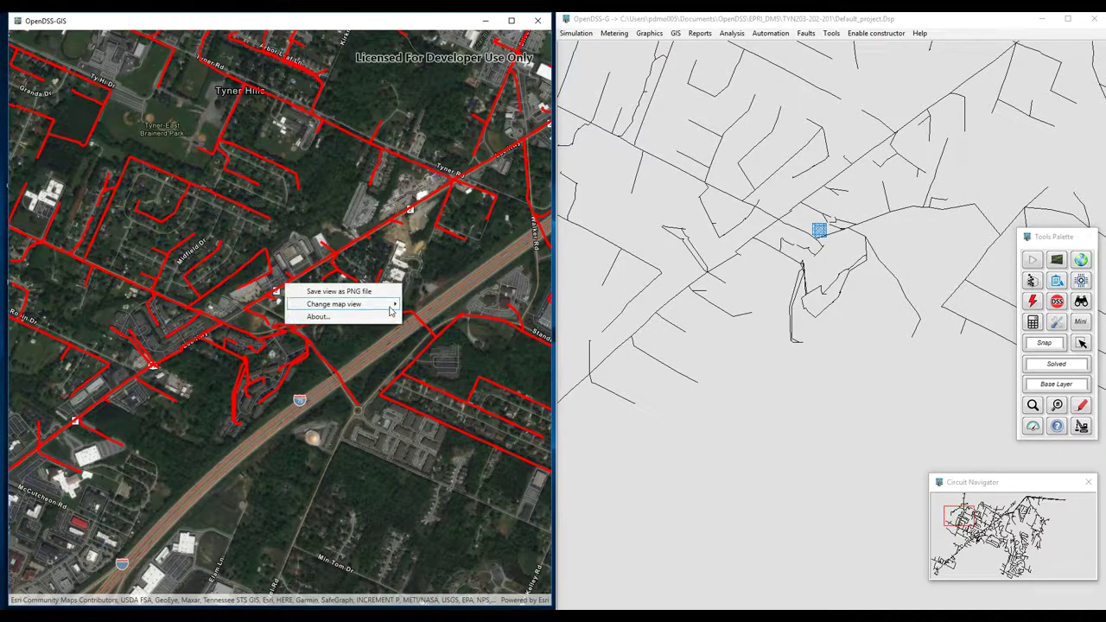
pyautogui.moveTo(393, 310)
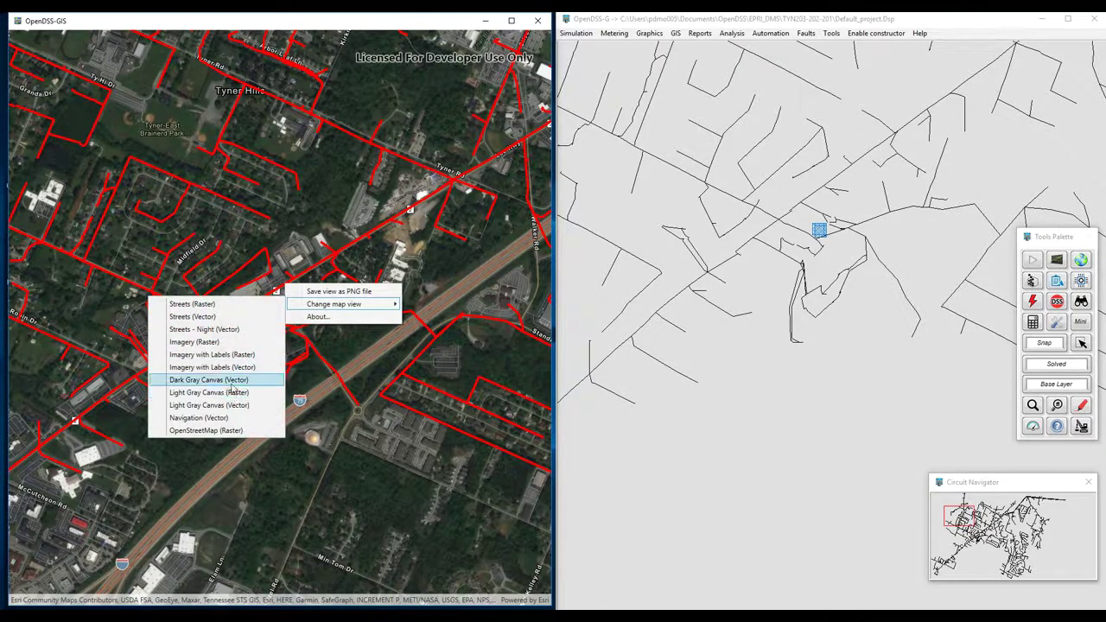
pyautogui.click(232, 382)
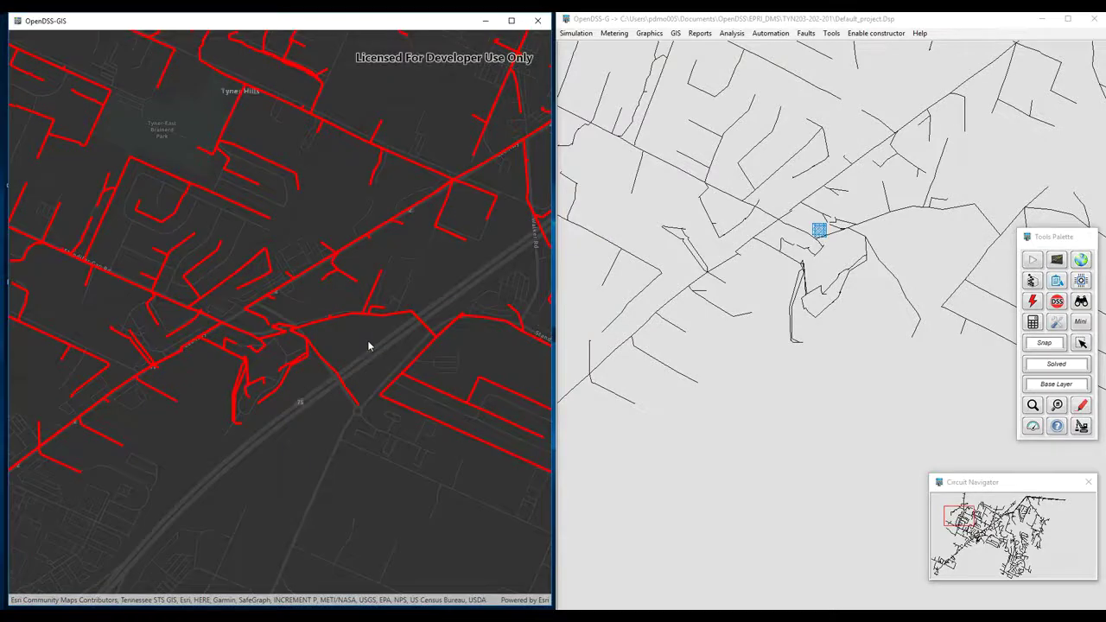
pyautogui.rightClick(354, 340)
pyautogui.moveTo(311, 358)
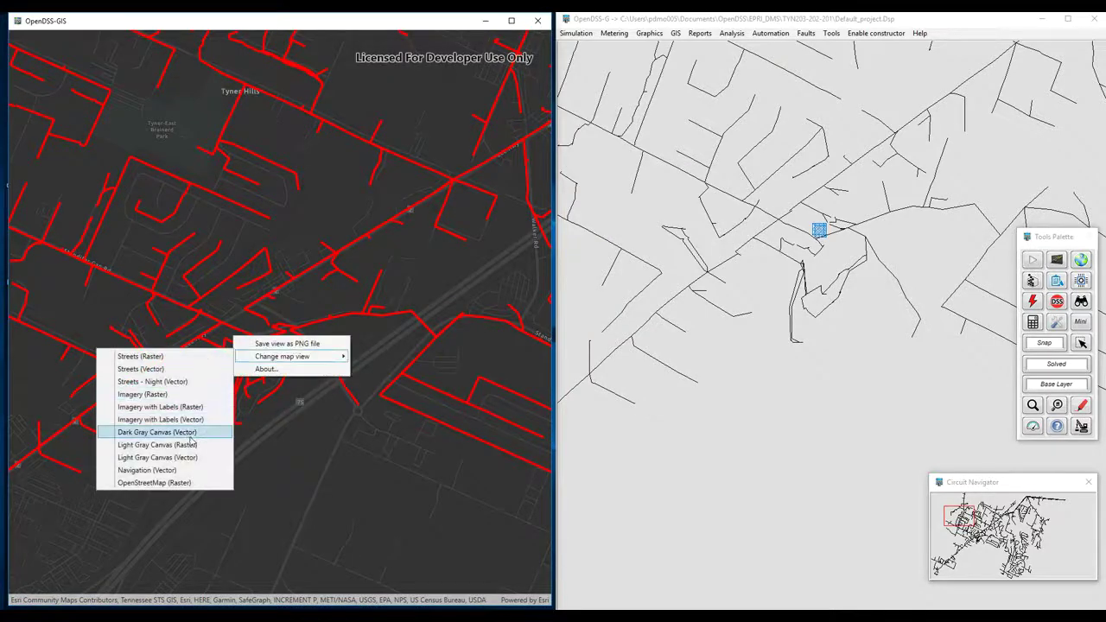
pyautogui.click(191, 459)
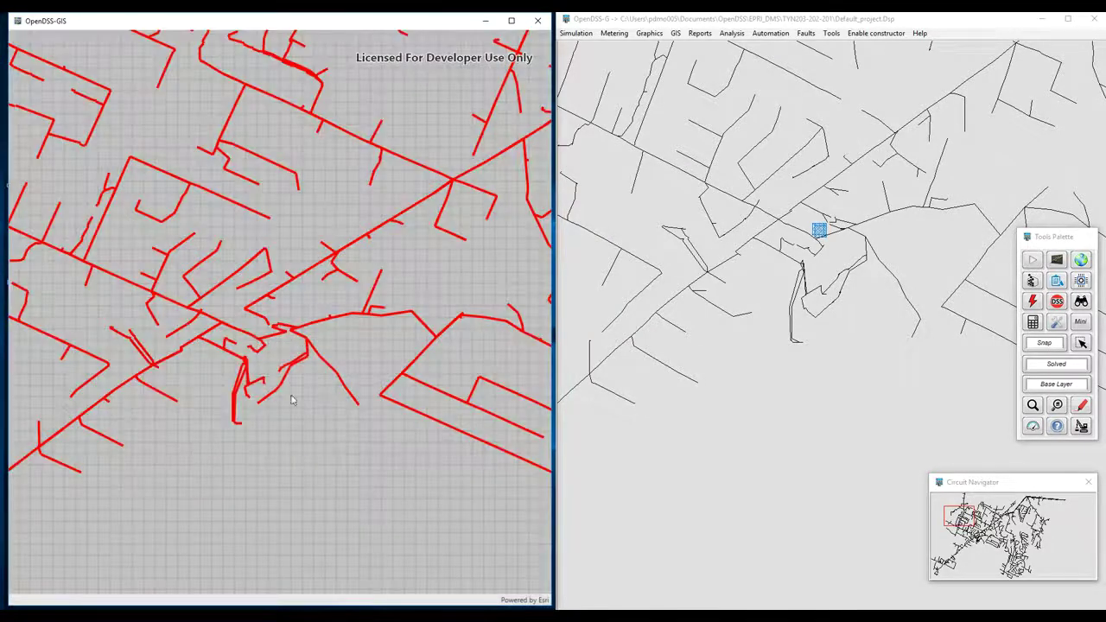
pyautogui.rightClick(354, 345)
pyautogui.moveTo(332, 361)
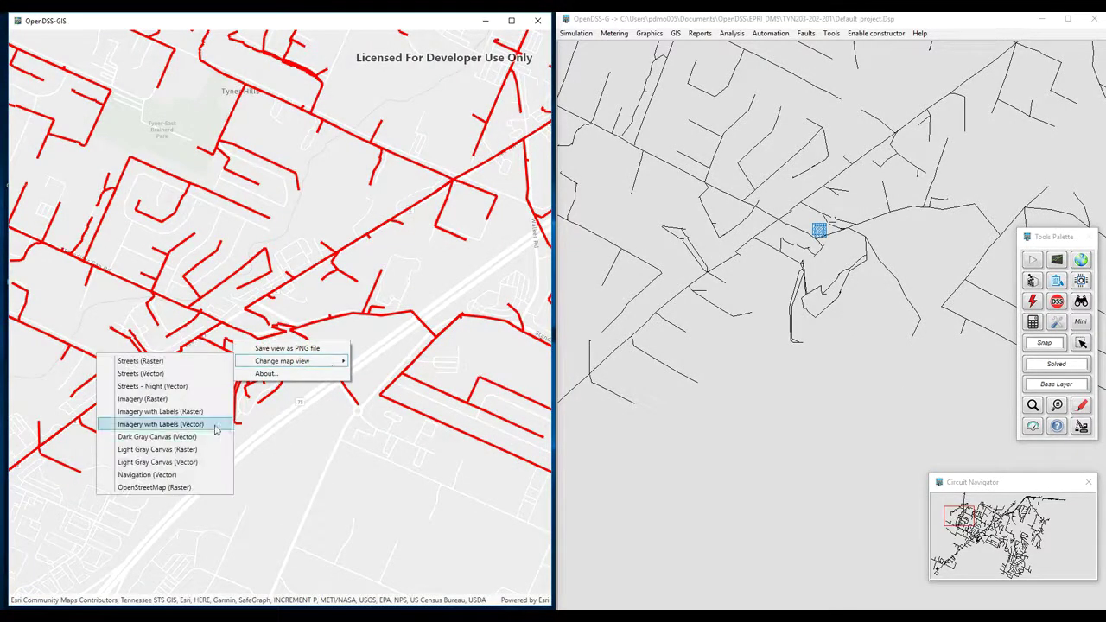
pyautogui.click(195, 475)
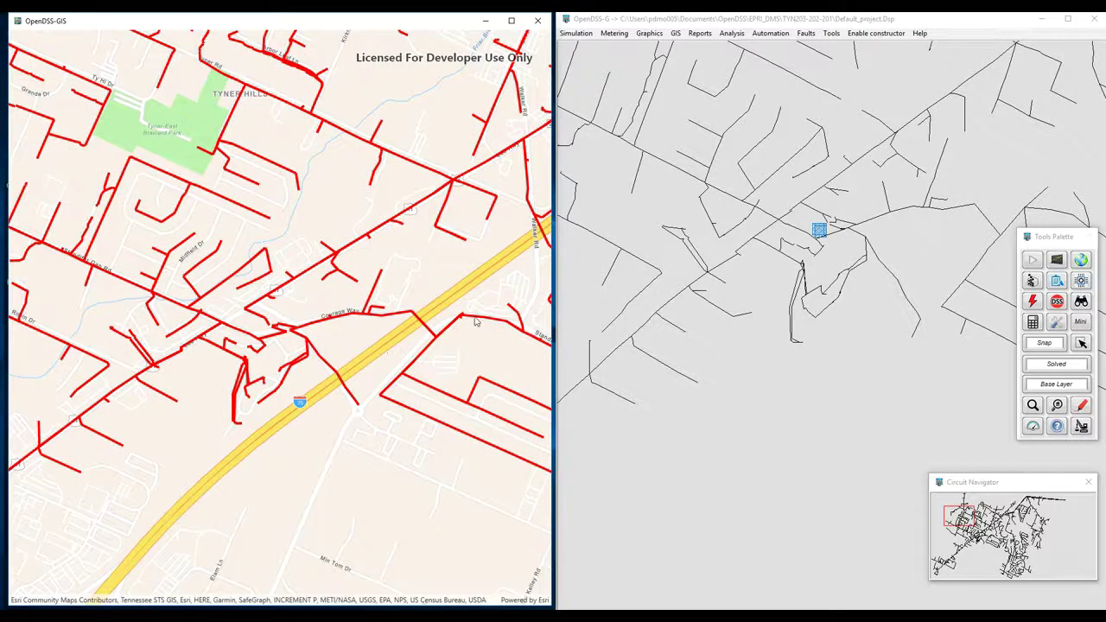
# Pan the circuit view west, keeping the GIS map synced
pyautogui.moveTo(745, 341); pyautogui.dragTo(863, 409)
pyautogui.moveTo(726, 258); pyautogui.dragTo(794, 358)
pyautogui.moveTo(657, 409); pyautogui.dragTo(766, 287)
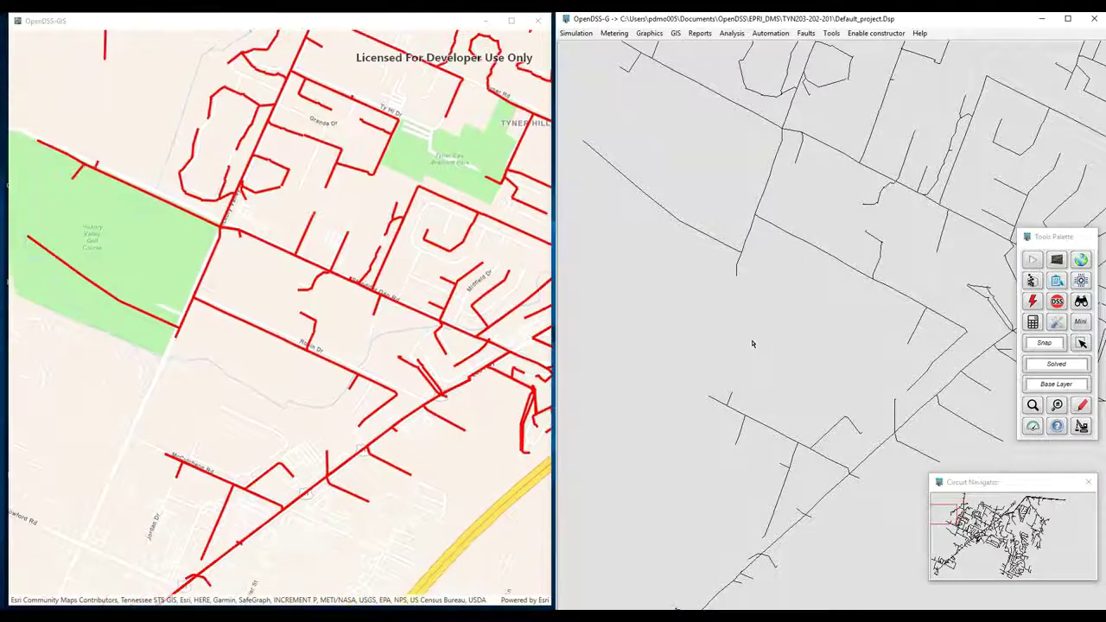
pyautogui.moveTo(785, 341); pyautogui.dragTo(691, 203)
# Switch the GIS basemap to OpenStreetMap (Raster)
pyautogui.rightClick(244, 385)
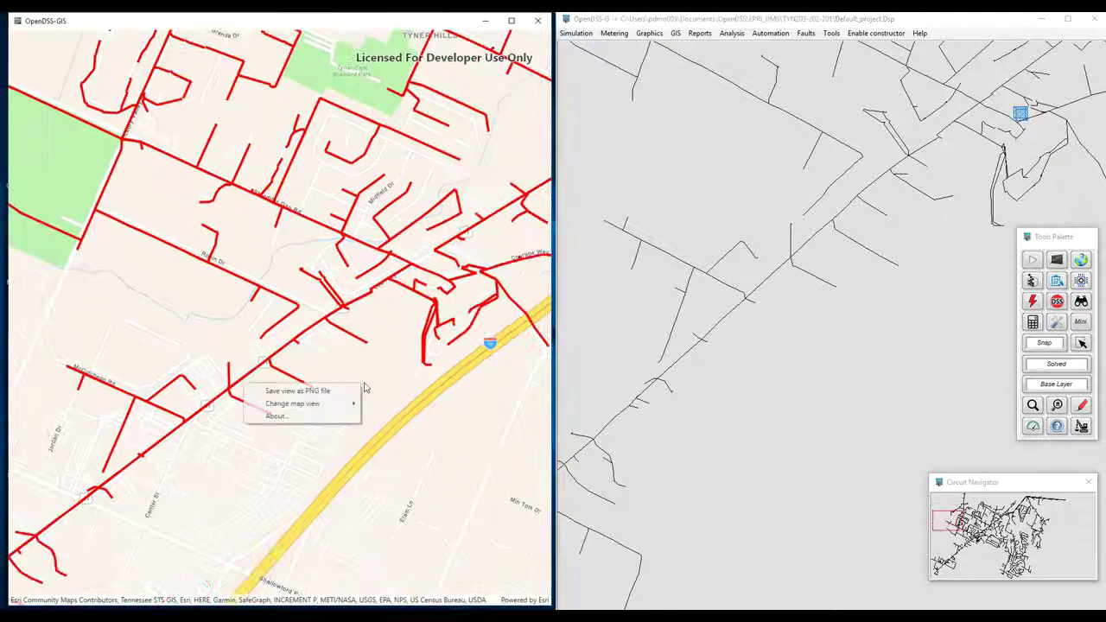
pyautogui.moveTo(333, 414)
pyautogui.click(172, 529)
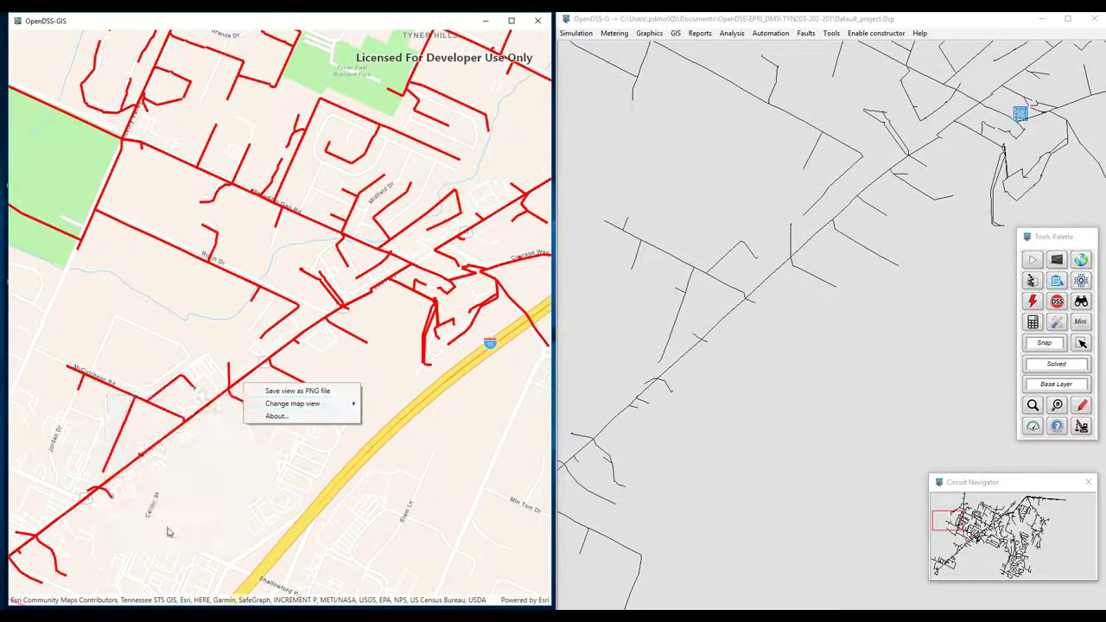
# Pan the circuit view back toward the centre of the feeder, with the map following
pyautogui.moveTo(896, 352); pyautogui.dragTo(587, 407)
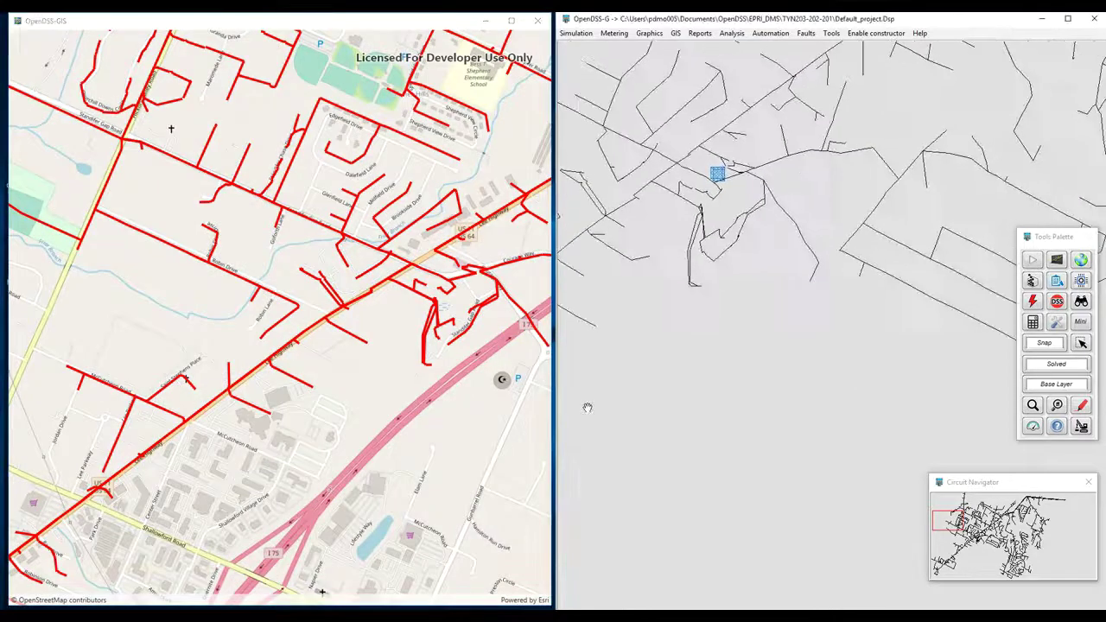
pyautogui.moveTo(683, 319); pyautogui.dragTo(770, 316)
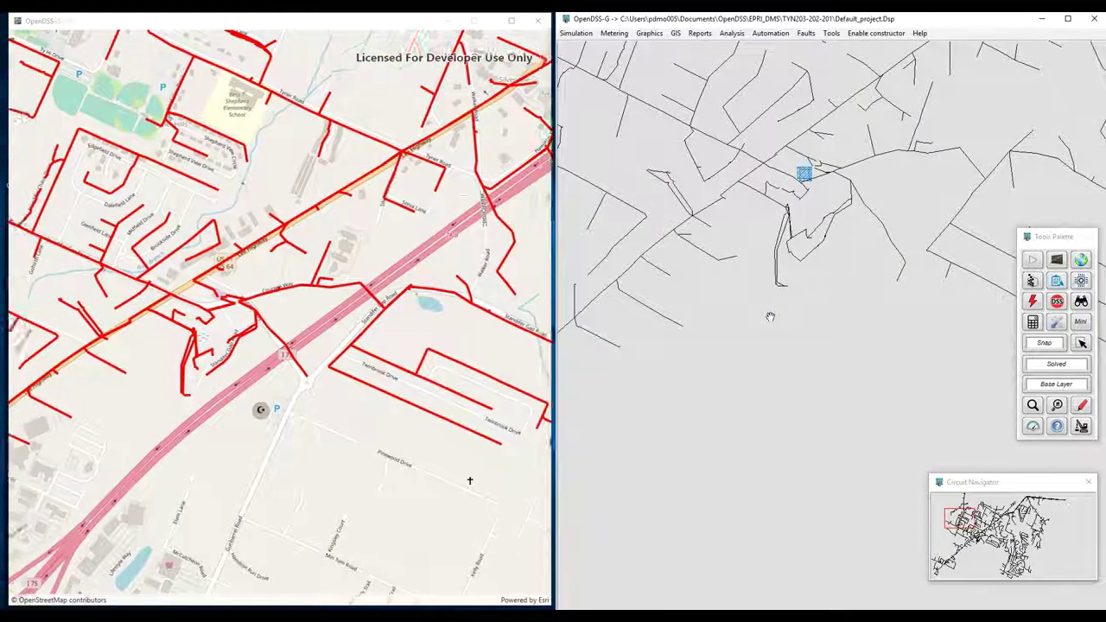
pyautogui.moveTo(832, 285); pyautogui.dragTo(831, 354)
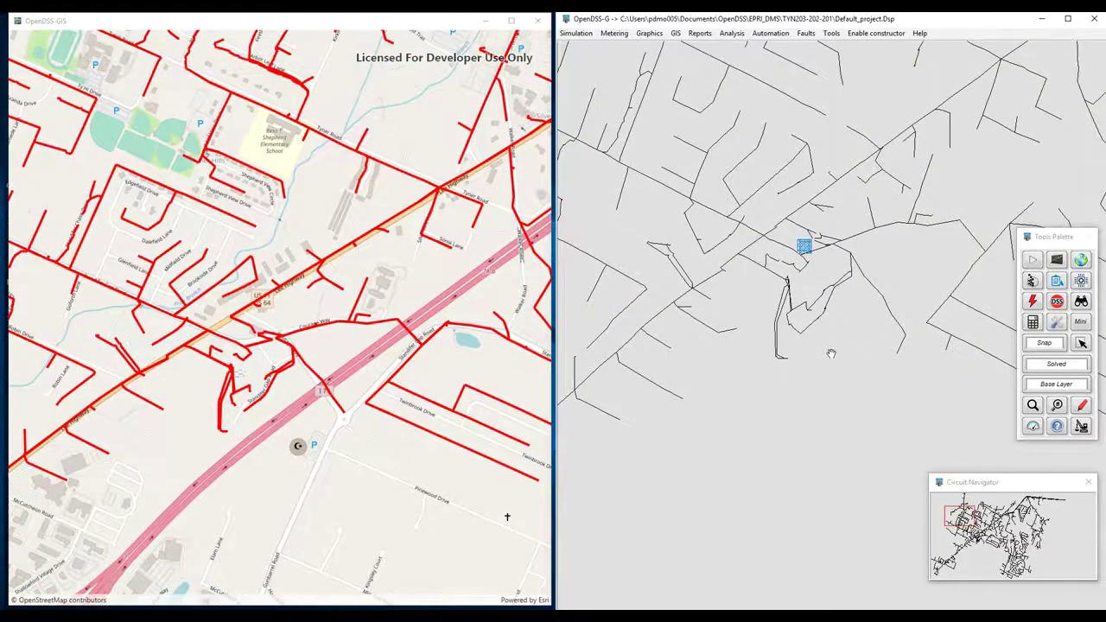